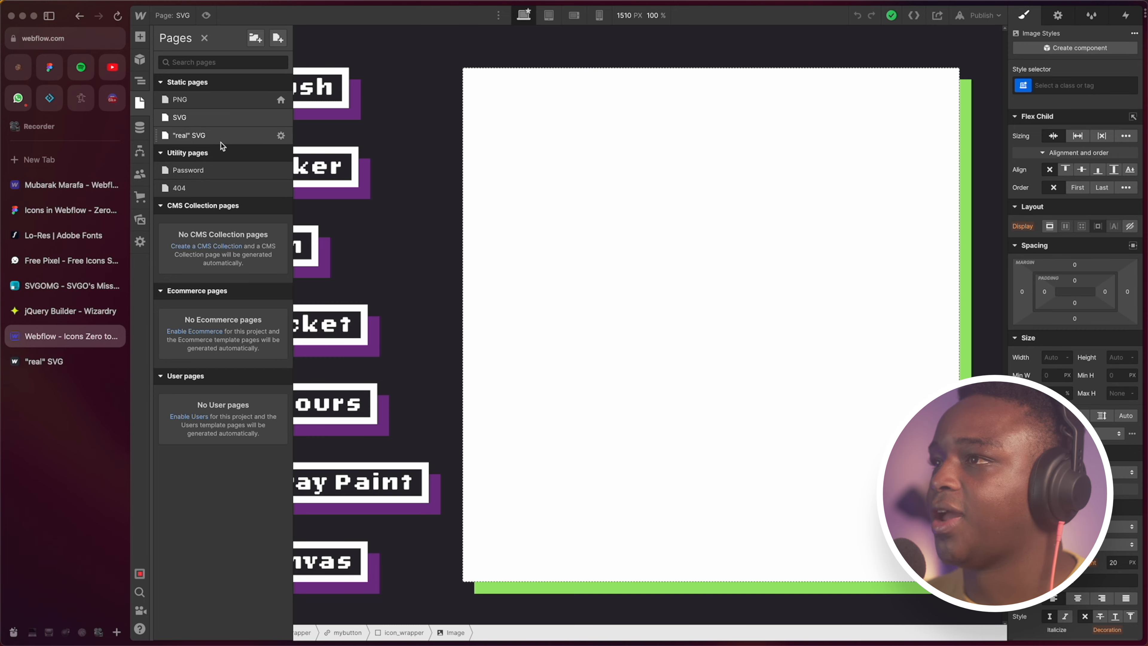
Open the "real" SVG page and add an HTML Embed inside the Canvas button's icon_wrapper
click(220, 141)
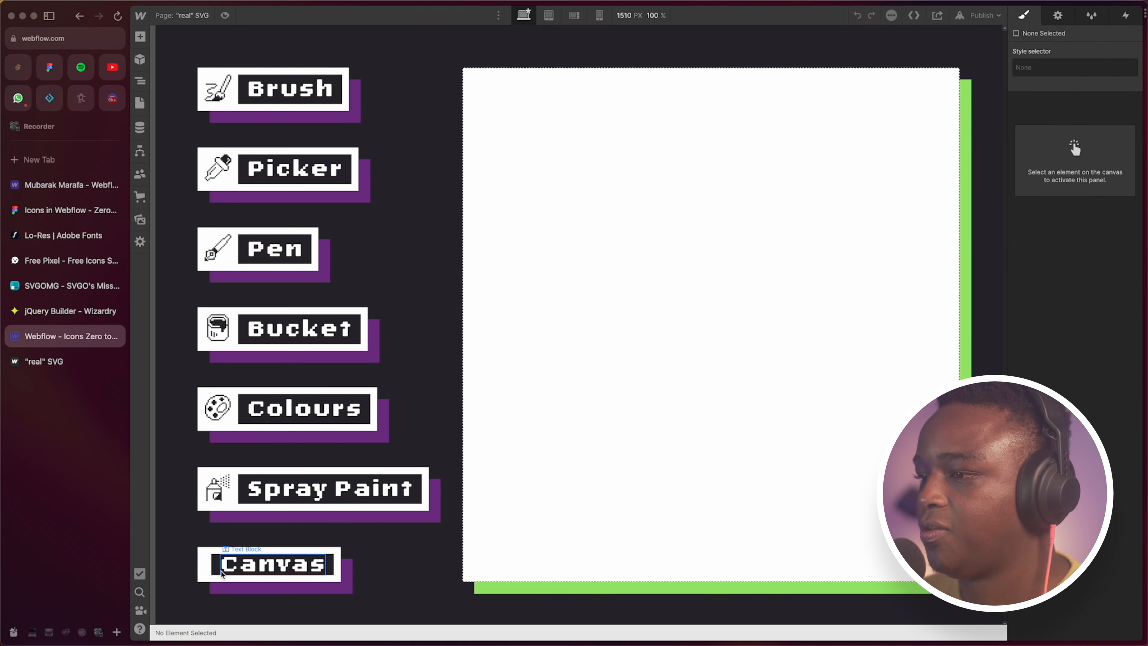
click(215, 561)
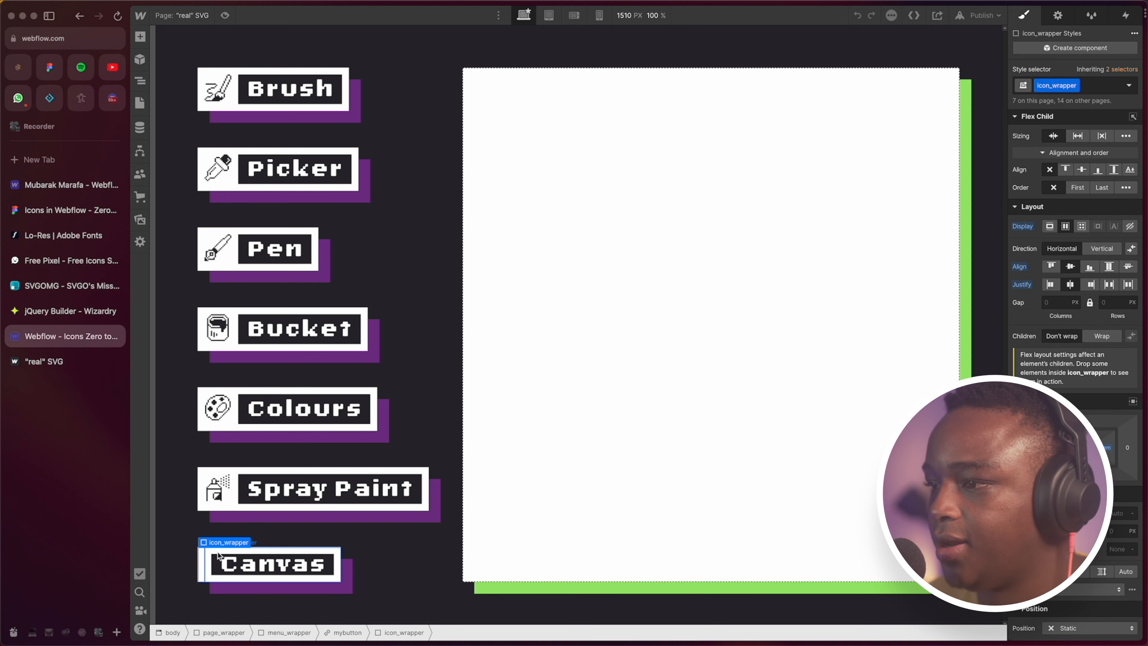
key(super+e)
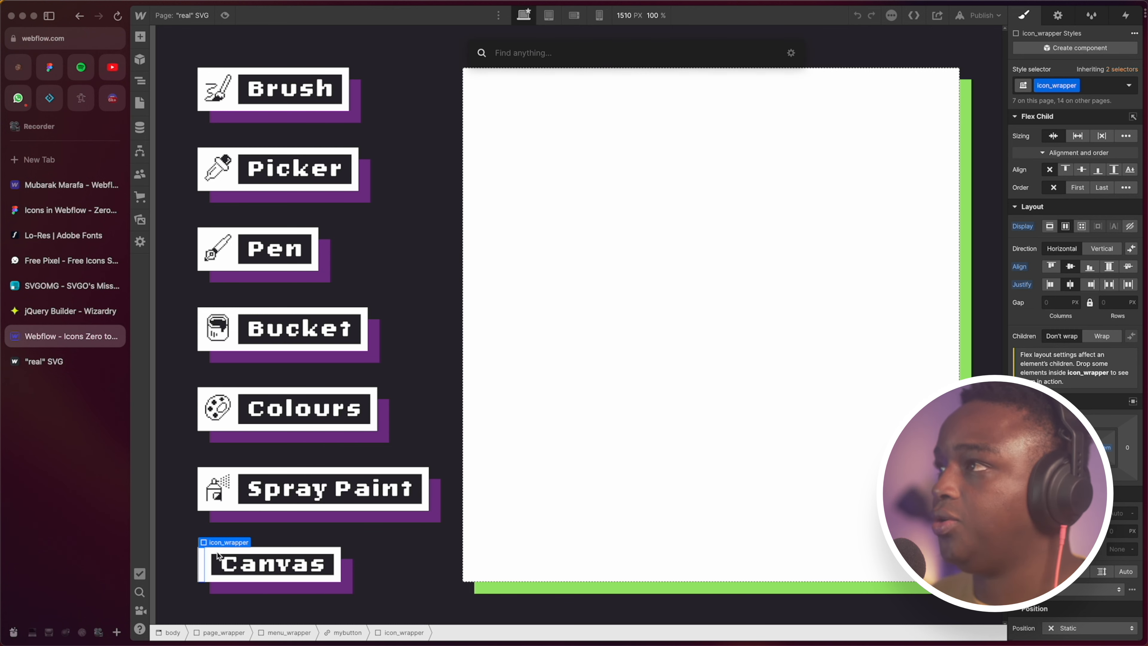
text(embed)
key(Return)
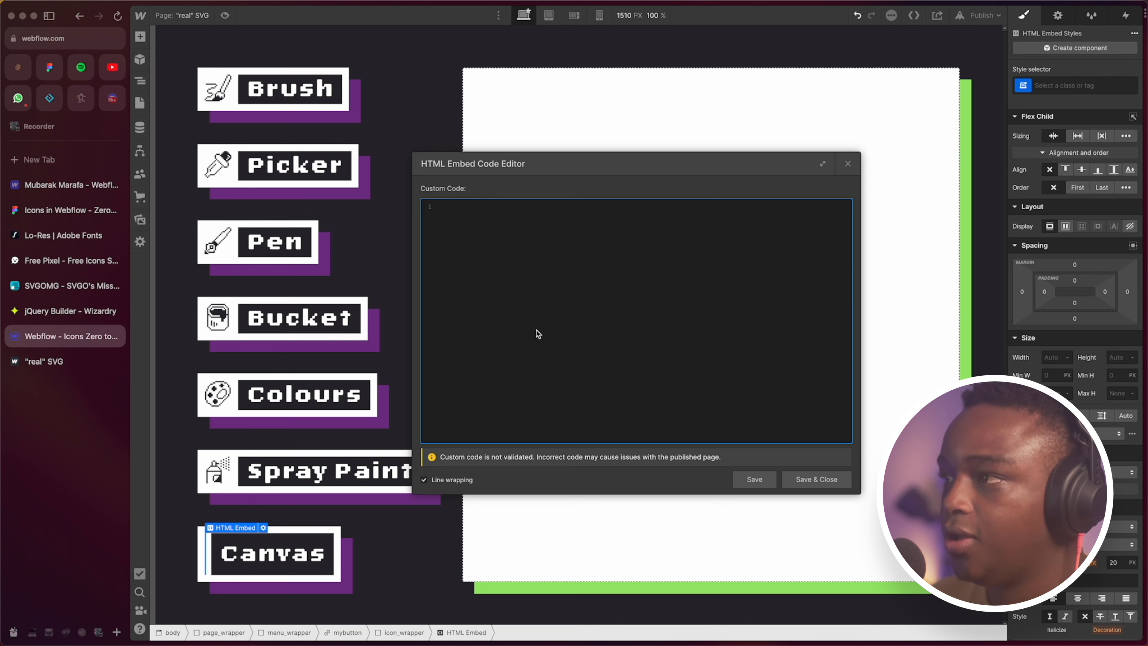
Paste the copied canvas icon SVG code into the HTML Embed, then save and close it
key(super+v)
scroll(577, 279, up, 5)
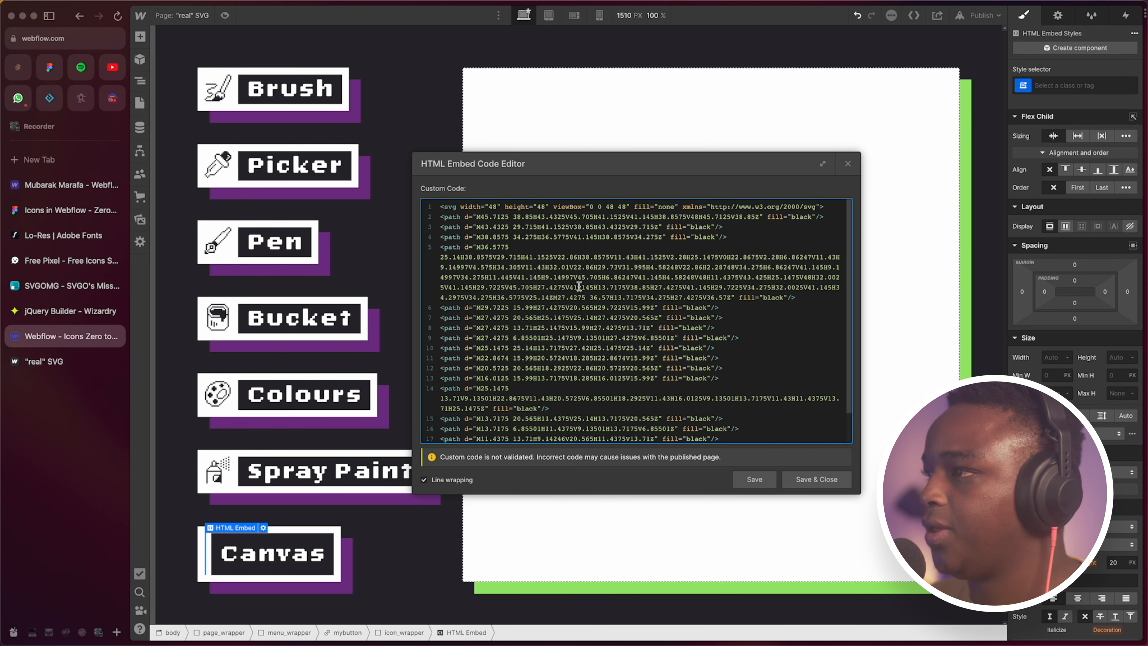
drag(447, 216, 722, 416)
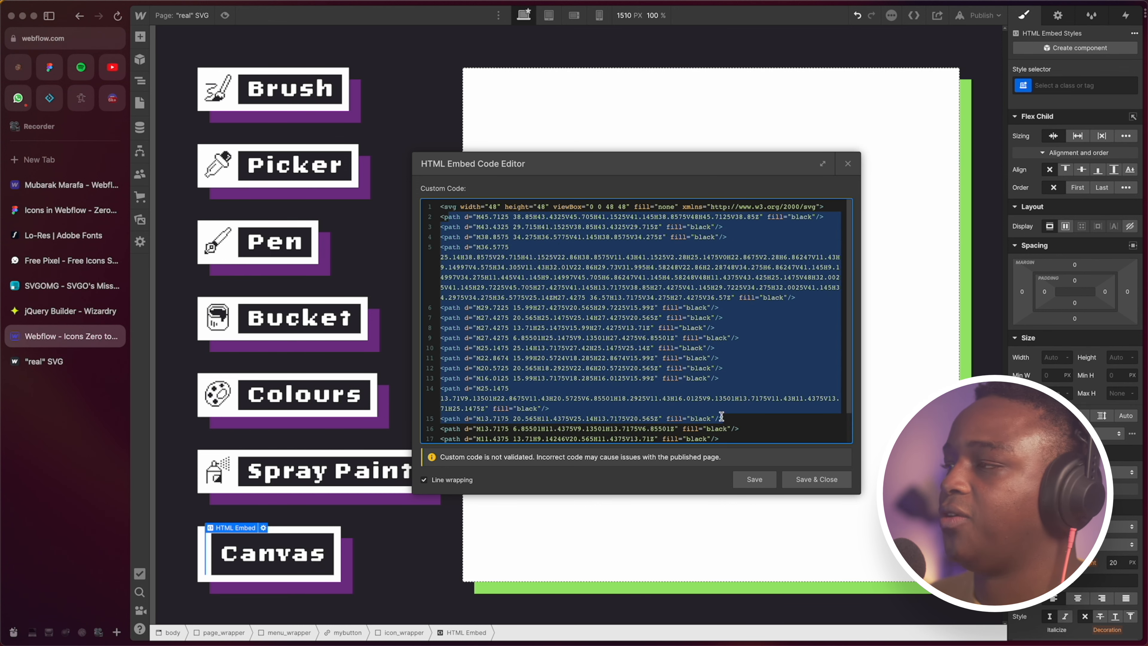
click(636, 266)
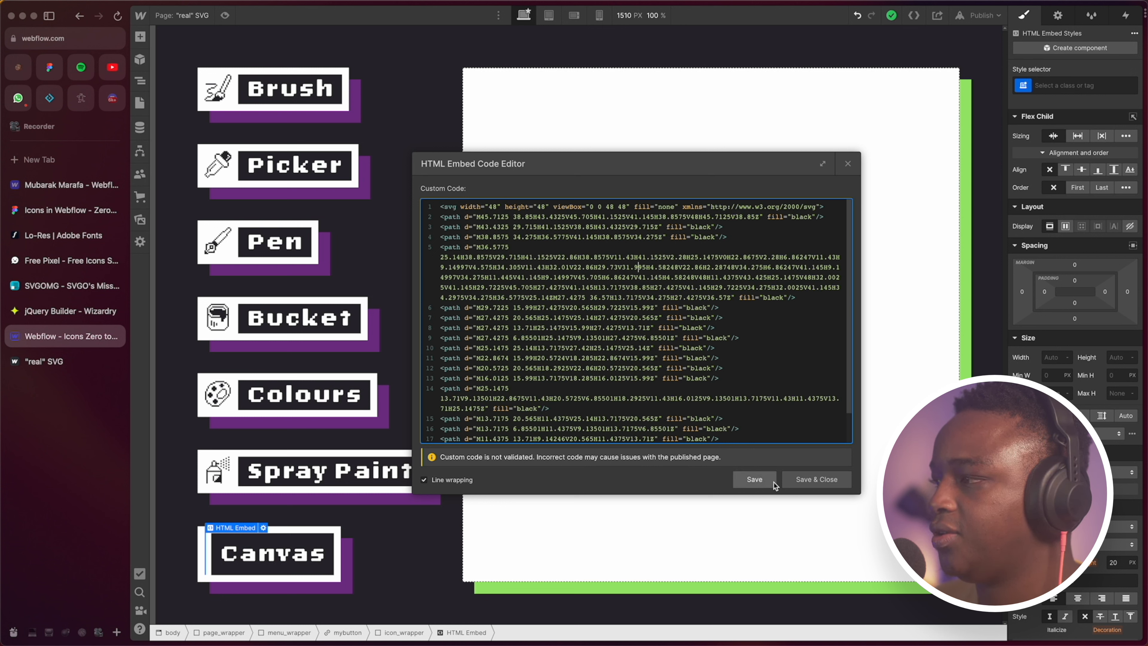
click(812, 480)
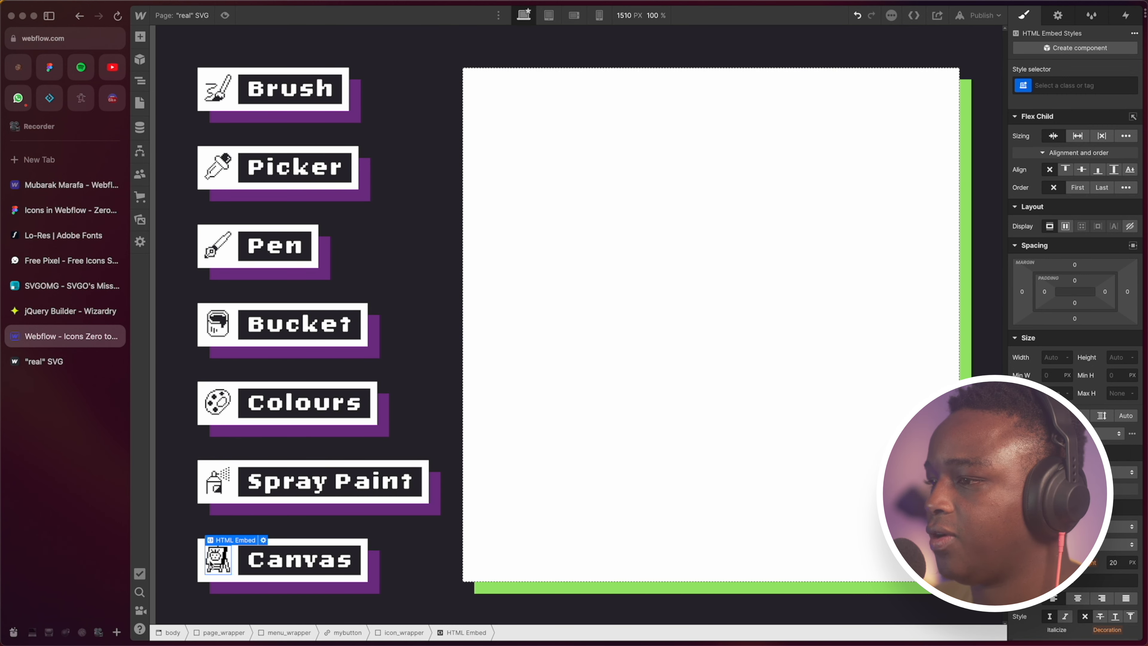
Copy the green box shadow colour #9ae66e from the canvas_wrapper styles
click(535, 589)
click(556, 577)
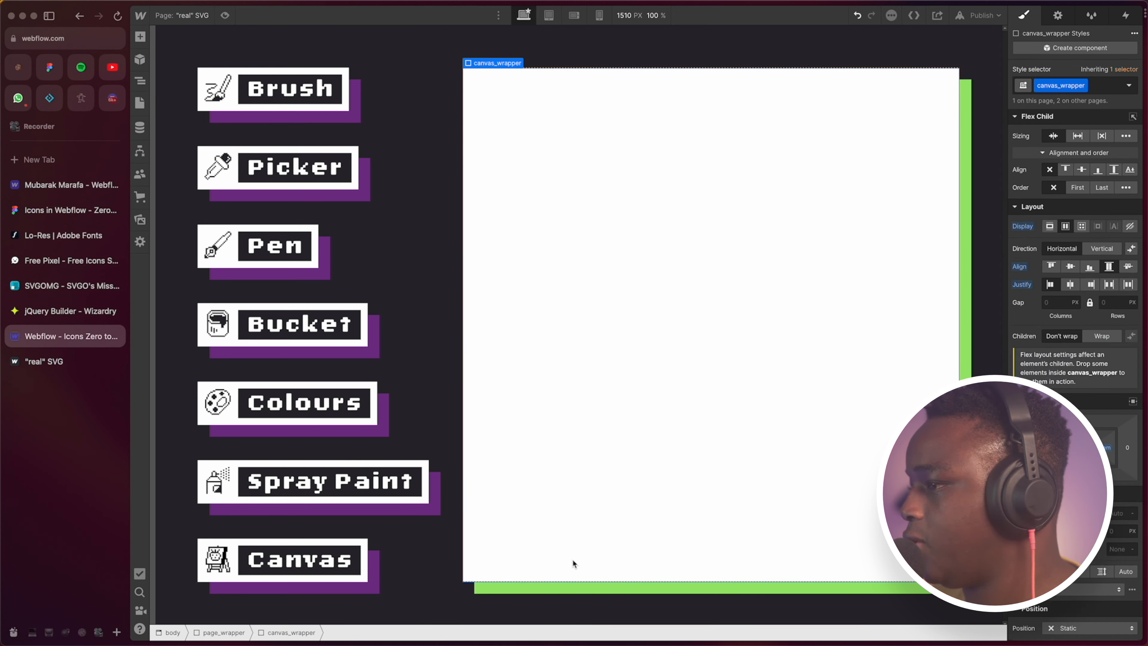
scroll(1097, 561, down, 10)
click(1080, 503)
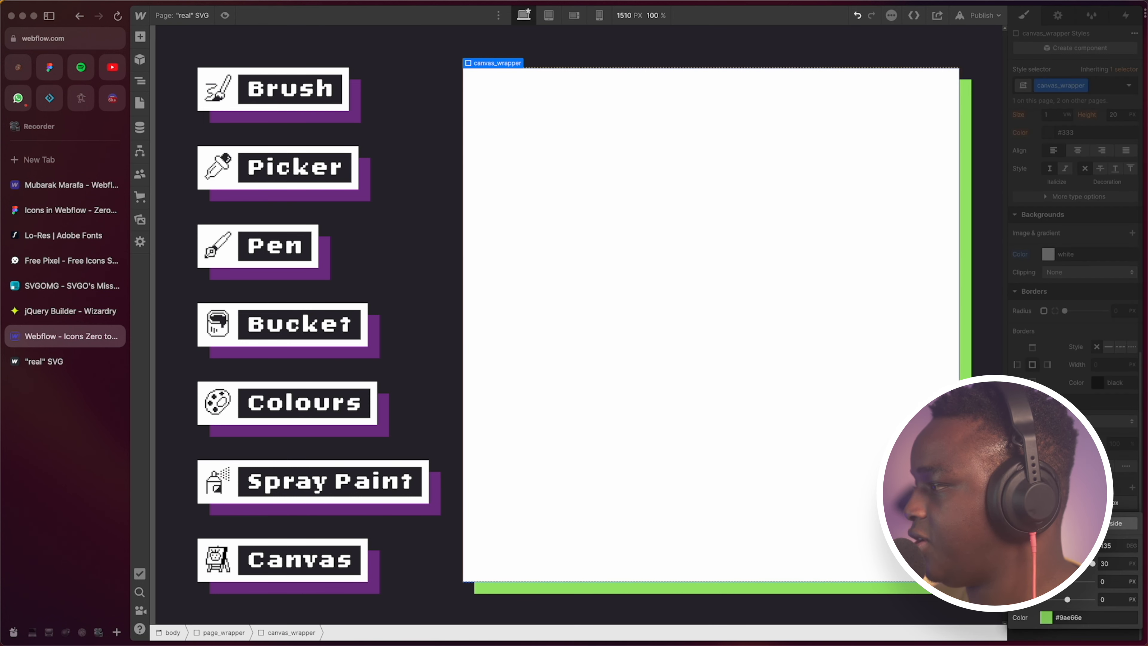
click(1069, 618)
key(super+c)
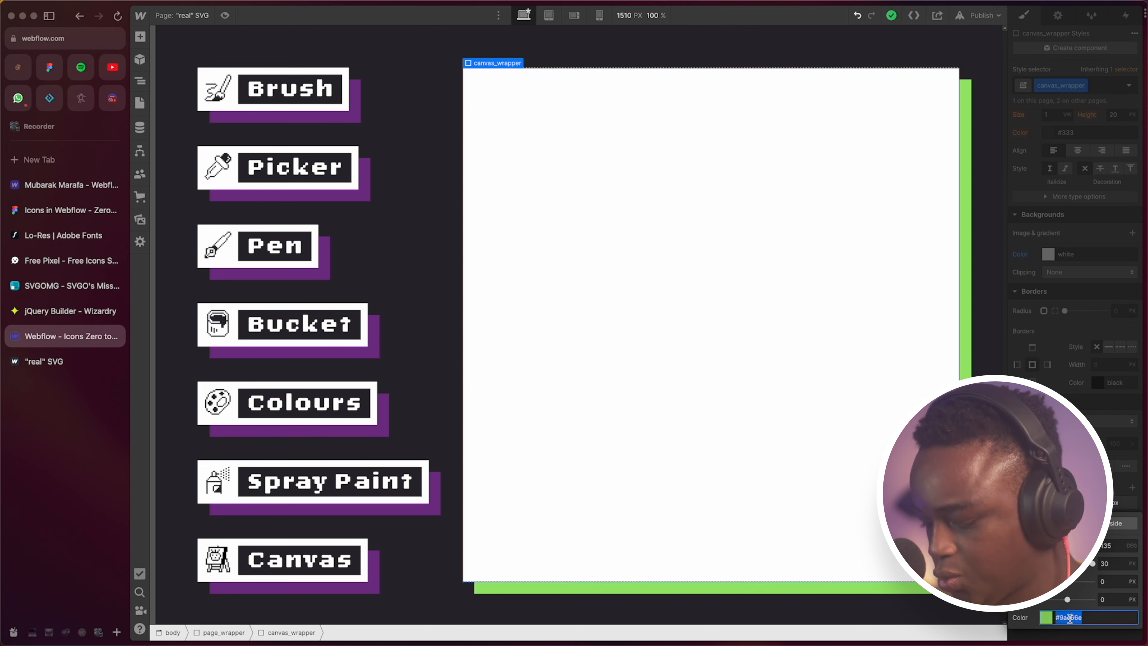
In the Canvas icon's embed code, set the fill of the paths on lines 8 to 11 to #9ae66e and save
click(218, 561)
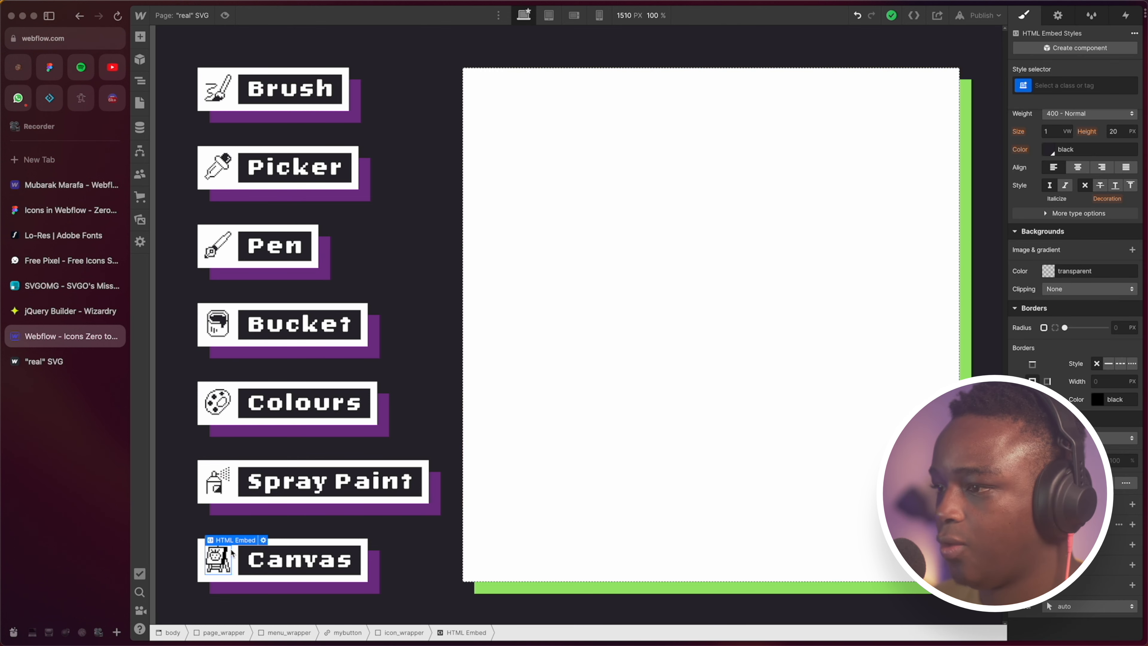
click(263, 539)
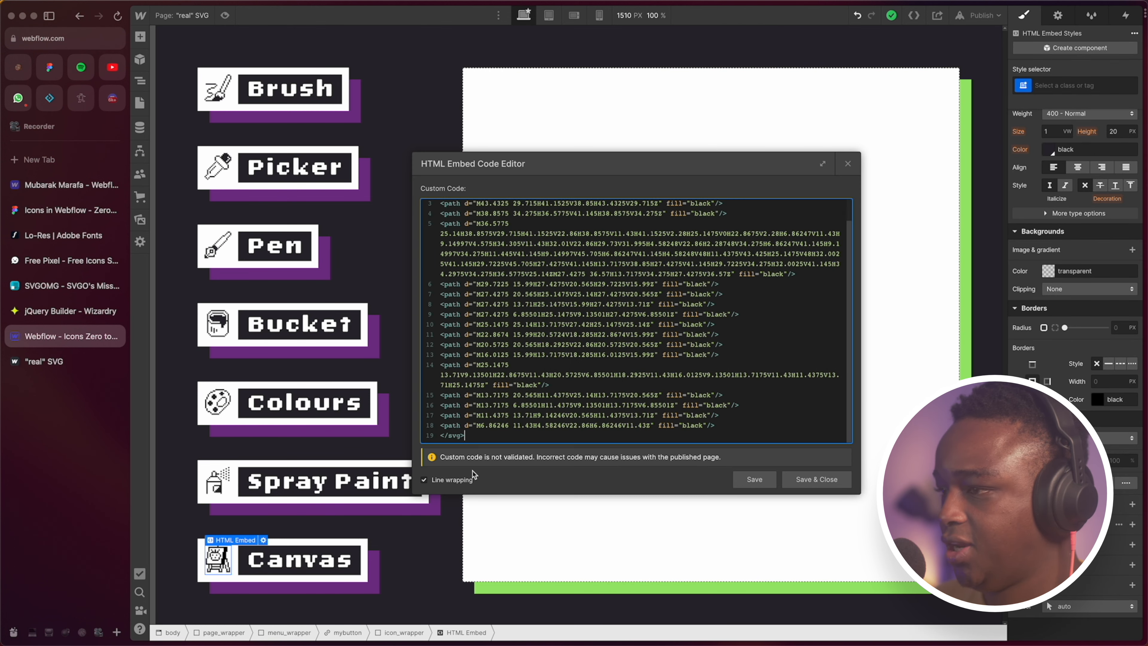
double_click(693, 305)
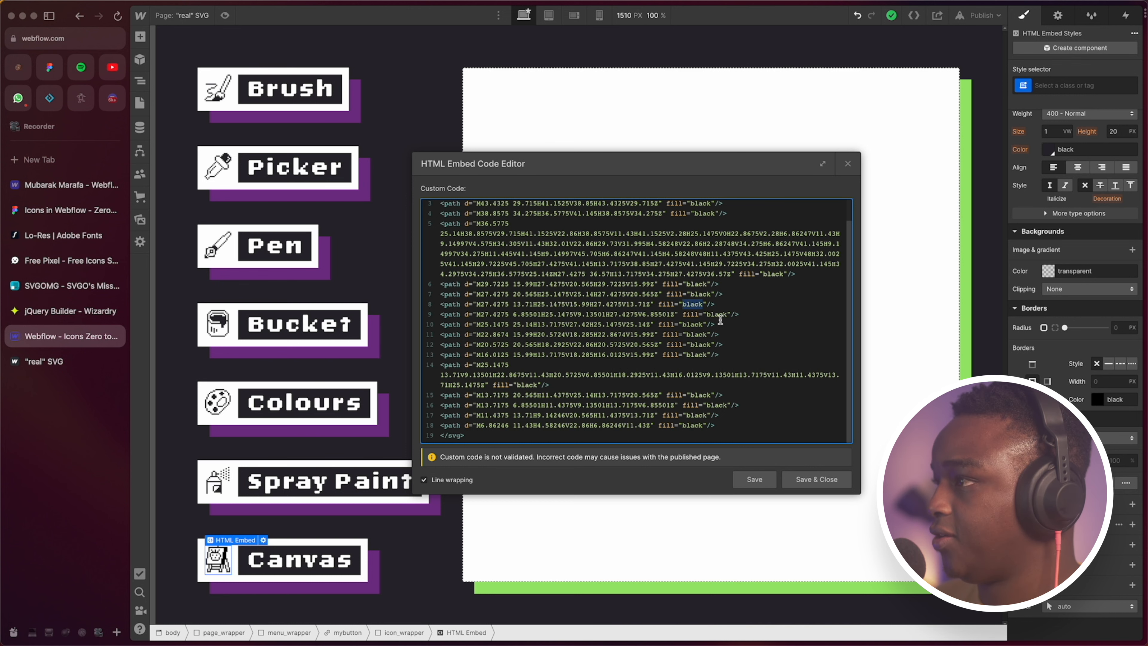
key(super+v)
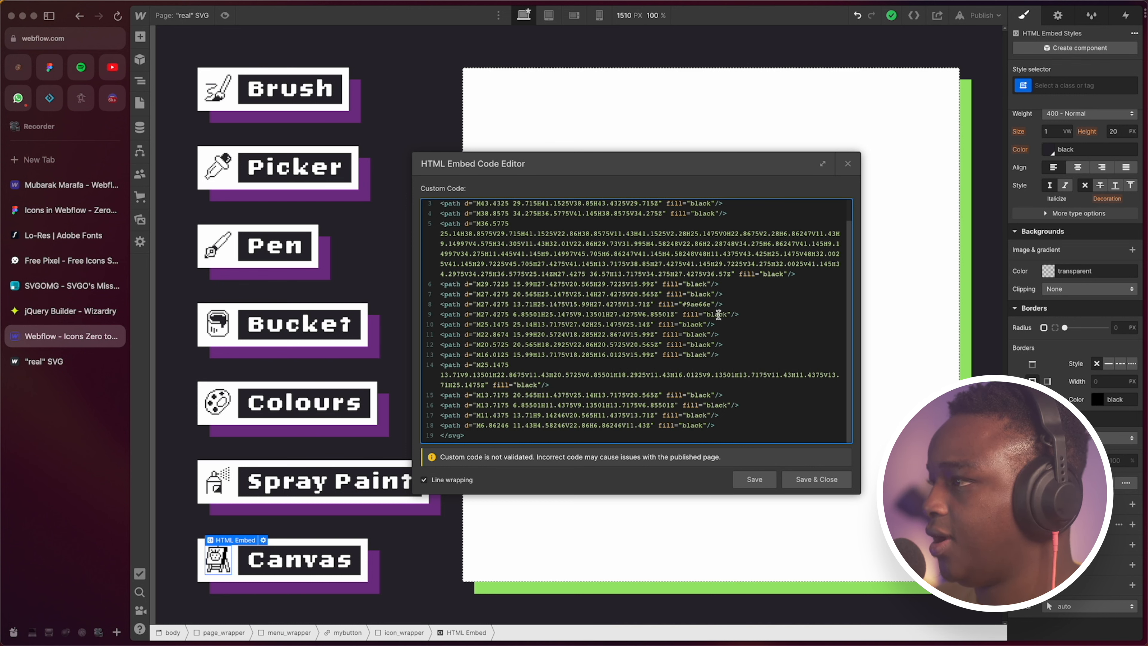
double_click(718, 315)
key(super+v)
double_click(695, 324)
key(super+v)
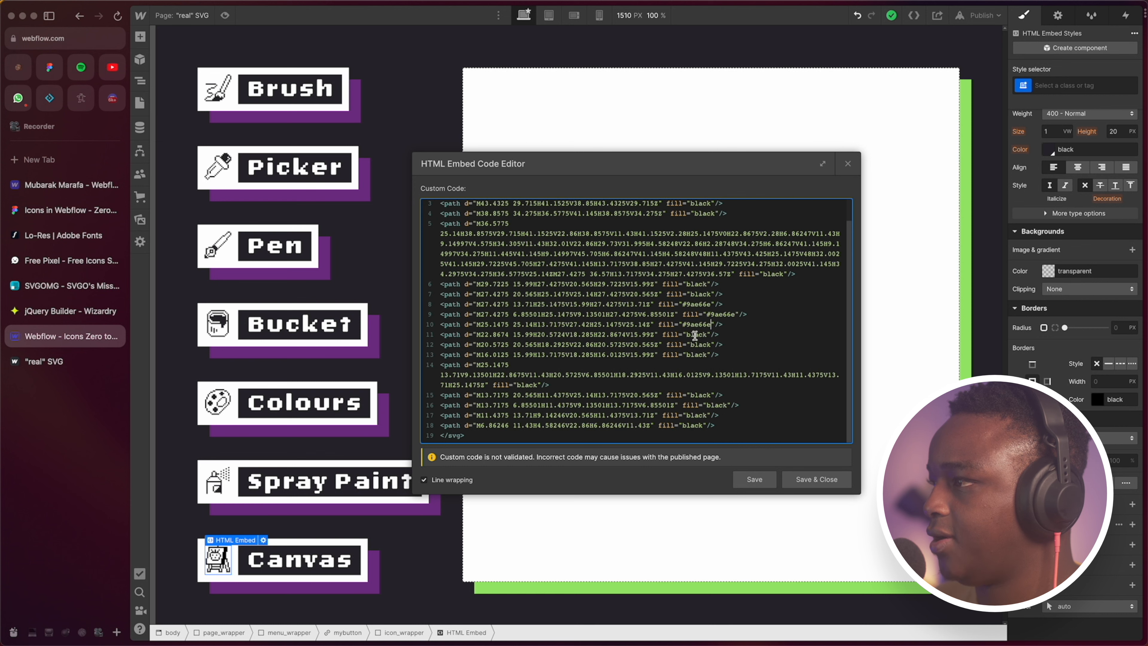
double_click(696, 334)
key(super+v)
click(757, 482)
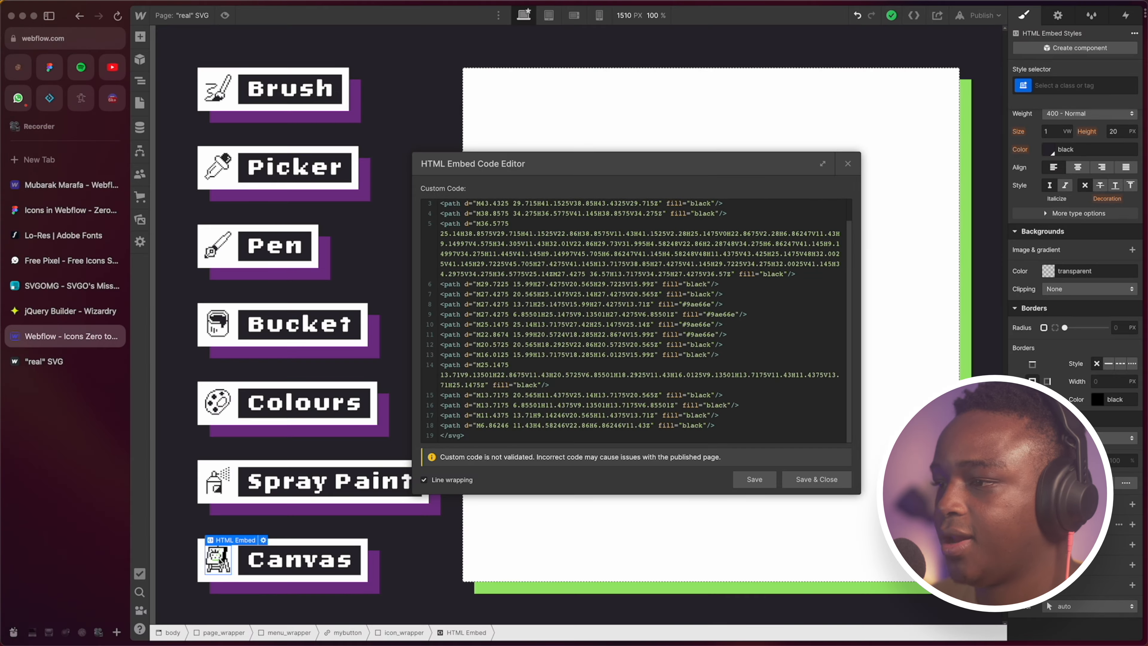
Clear all custom code from the Canvas icon's HTML Embed
click(766, 393)
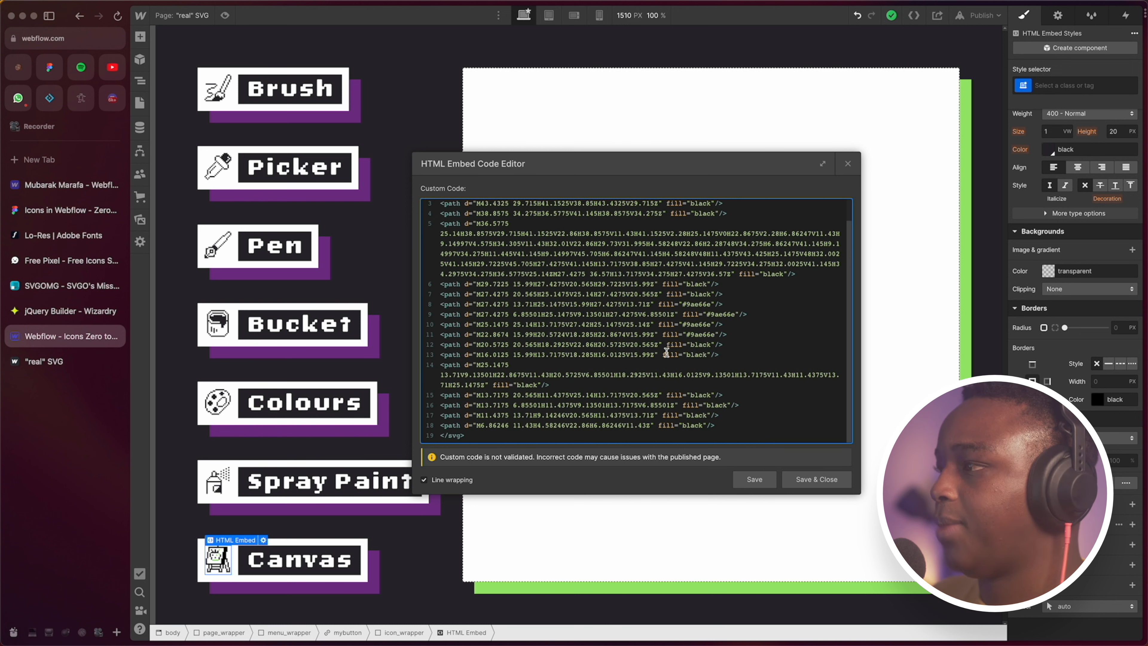
click(710, 358)
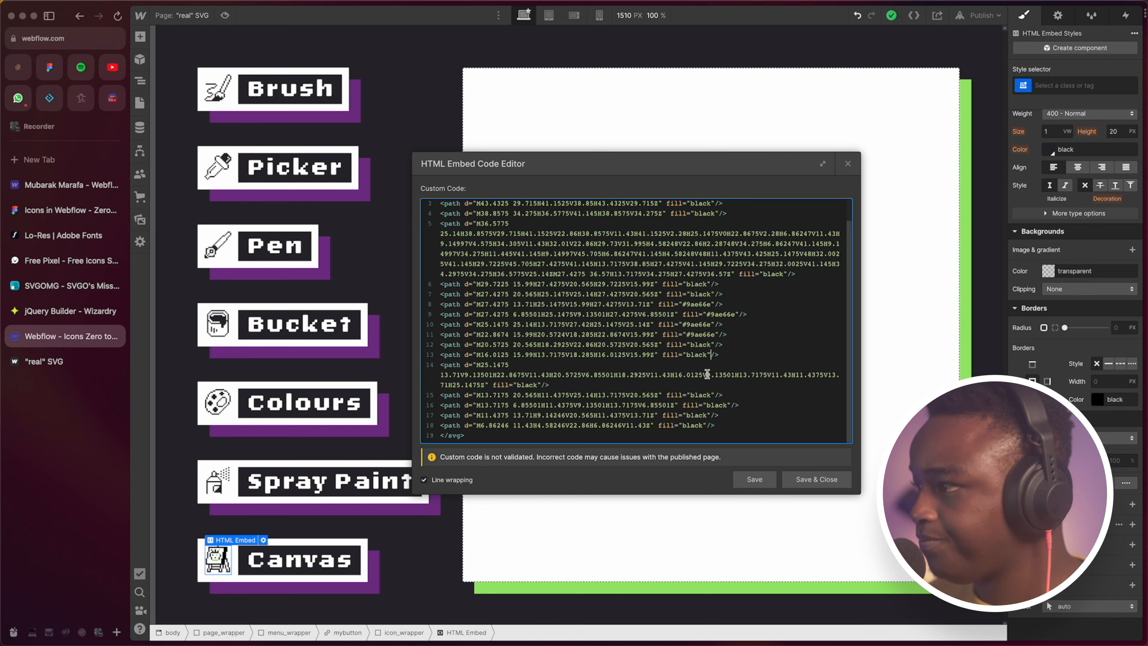
scroll(668, 367, up, 1)
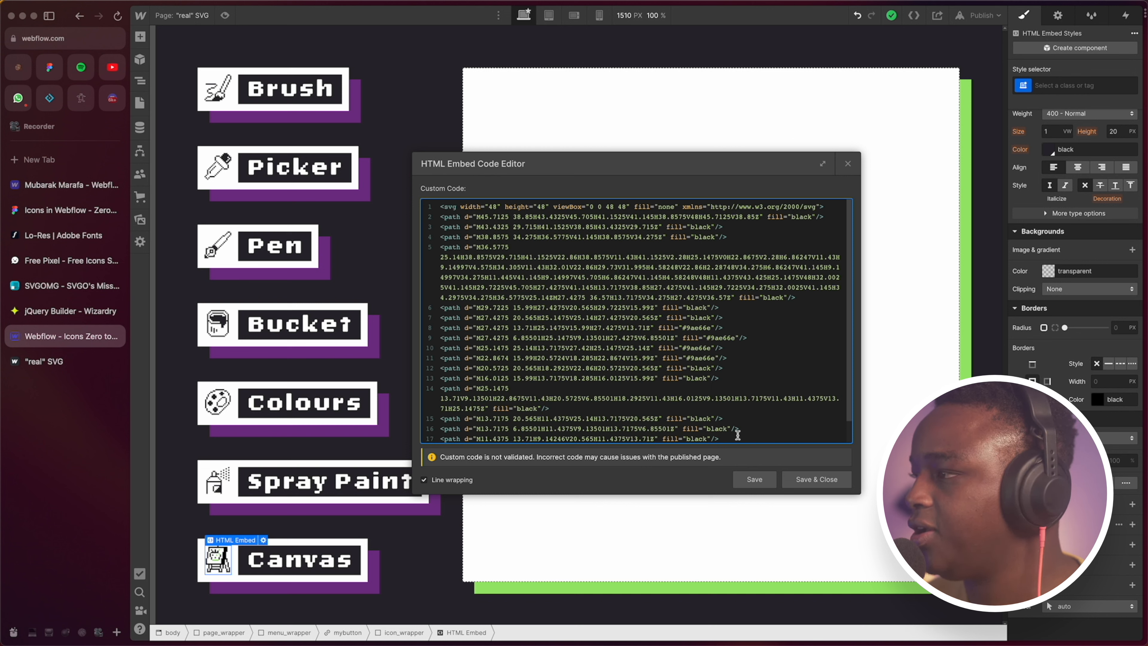
key(super+a)
key(BackSpace)
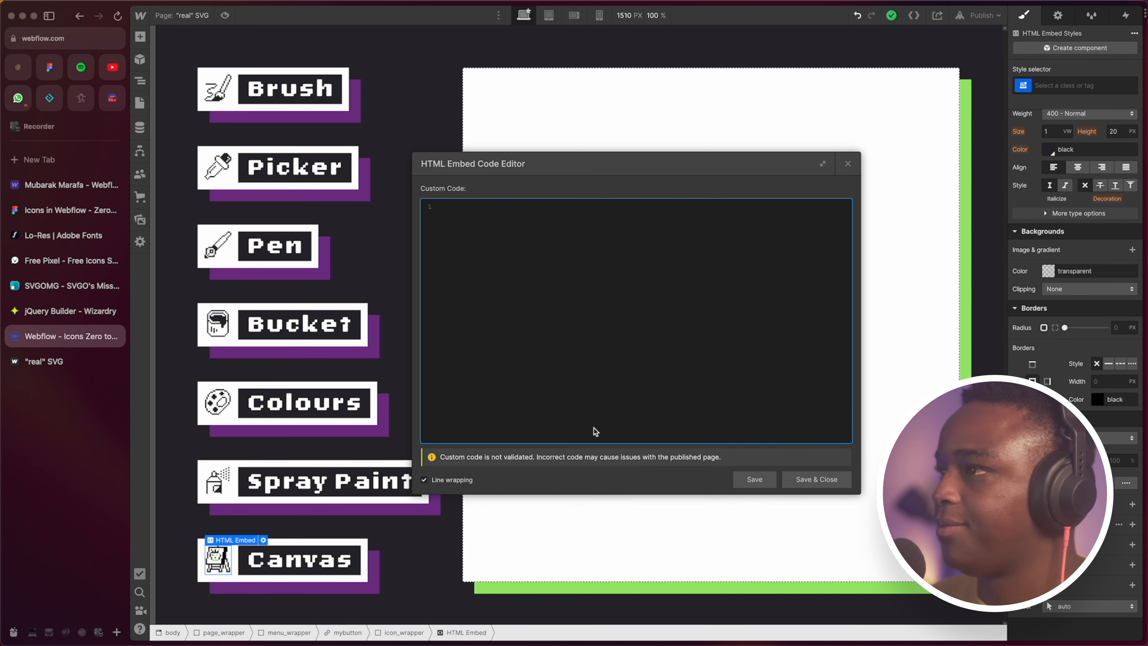
Switch to the Figma file and copy the Canvas button's 48 × 48 icon as SVG
click(68, 210)
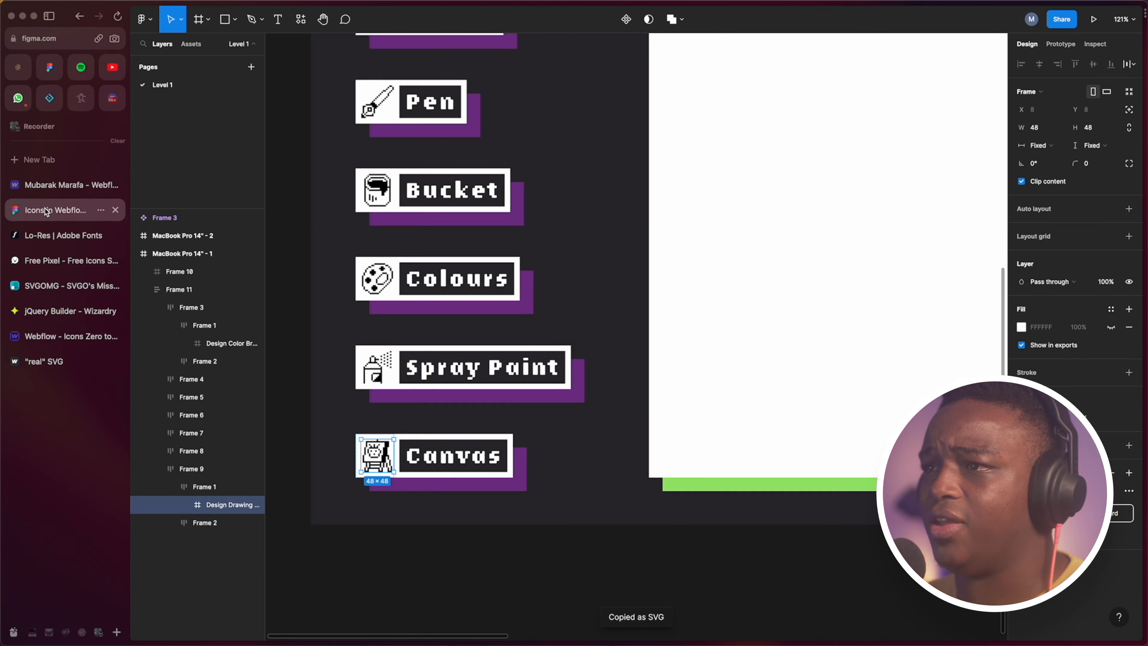
right_click(382, 462)
mouse_move(448, 334)
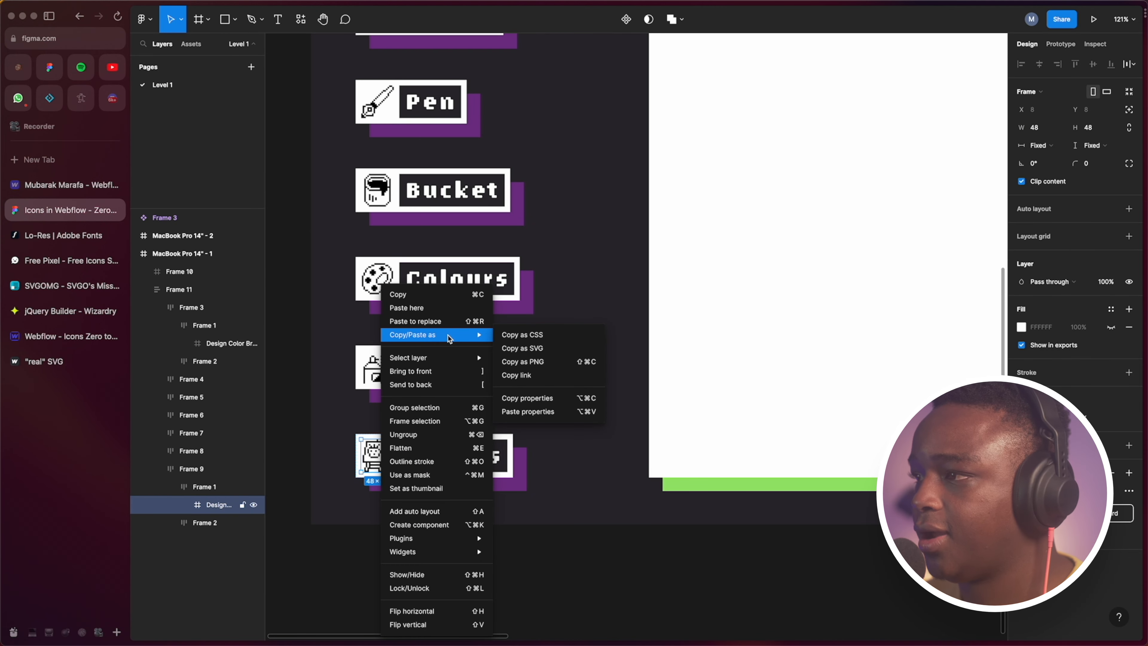
click(535, 349)
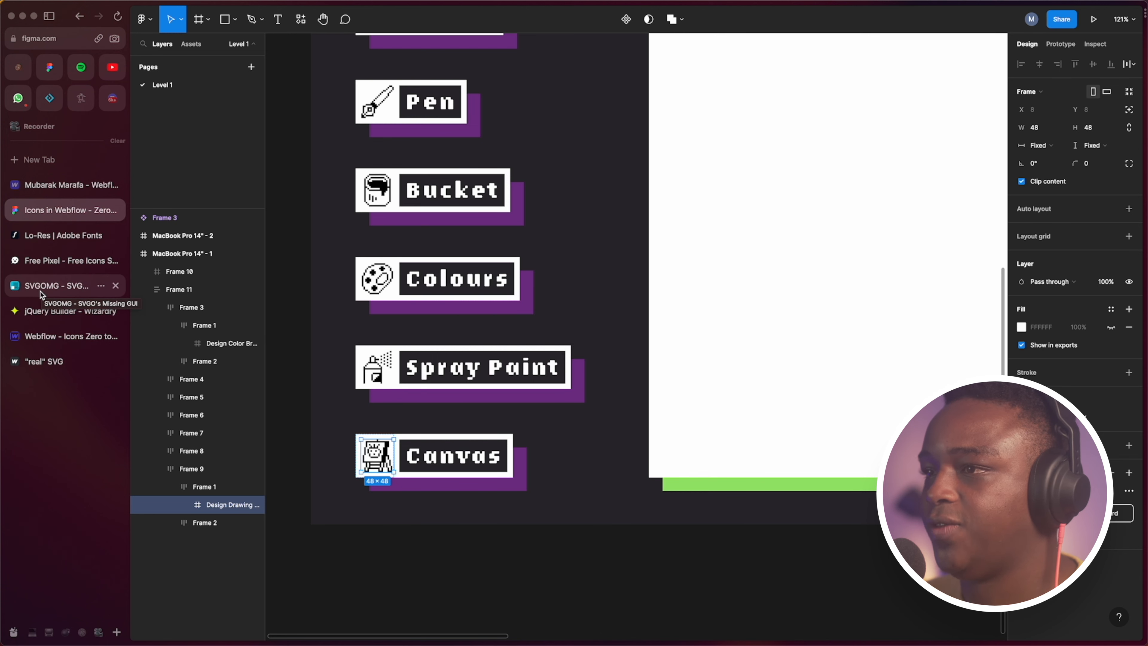
Switch to SVGOMG, load the copied icon as pasted markup, and copy the optimized SVG code
click(52, 289)
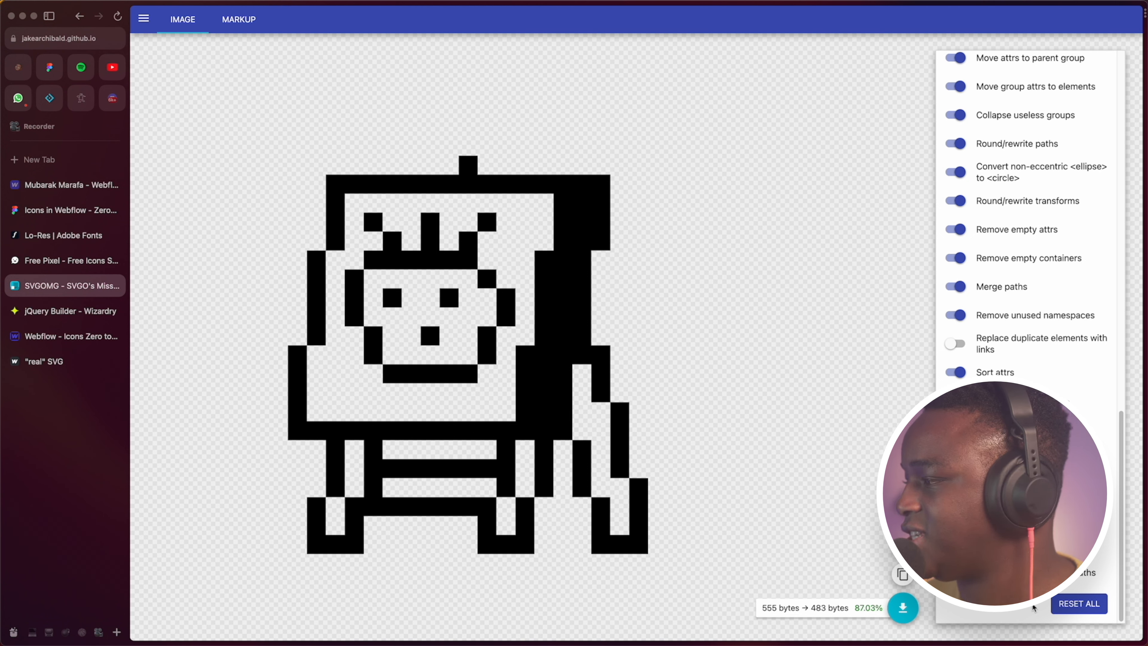
click(144, 18)
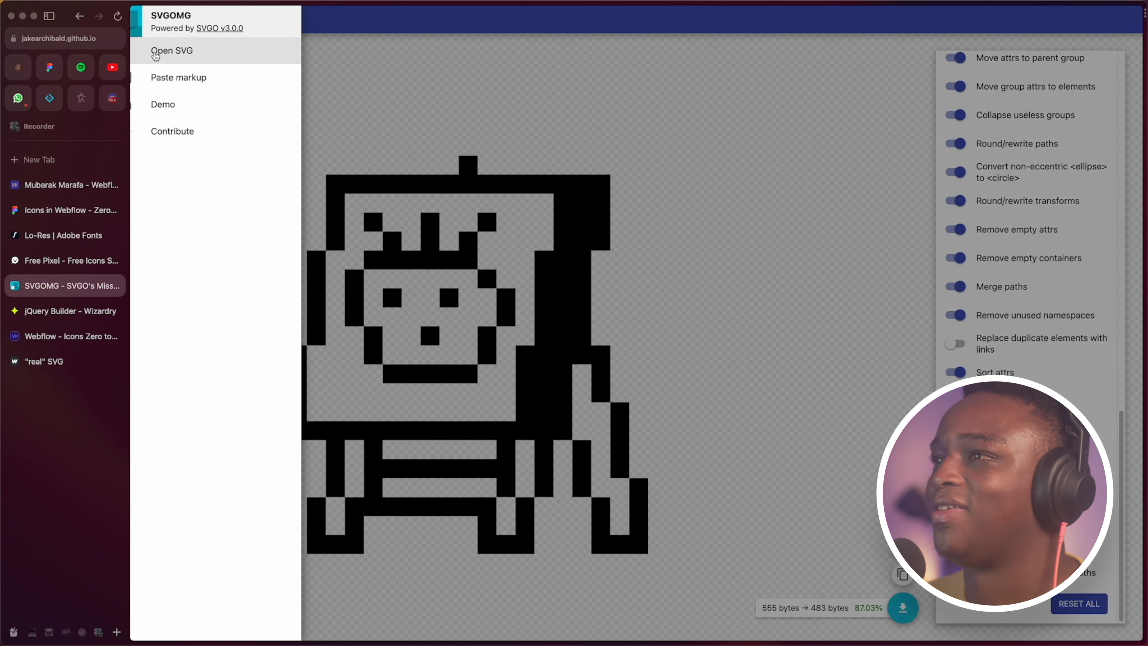
click(199, 87)
key(super+v)
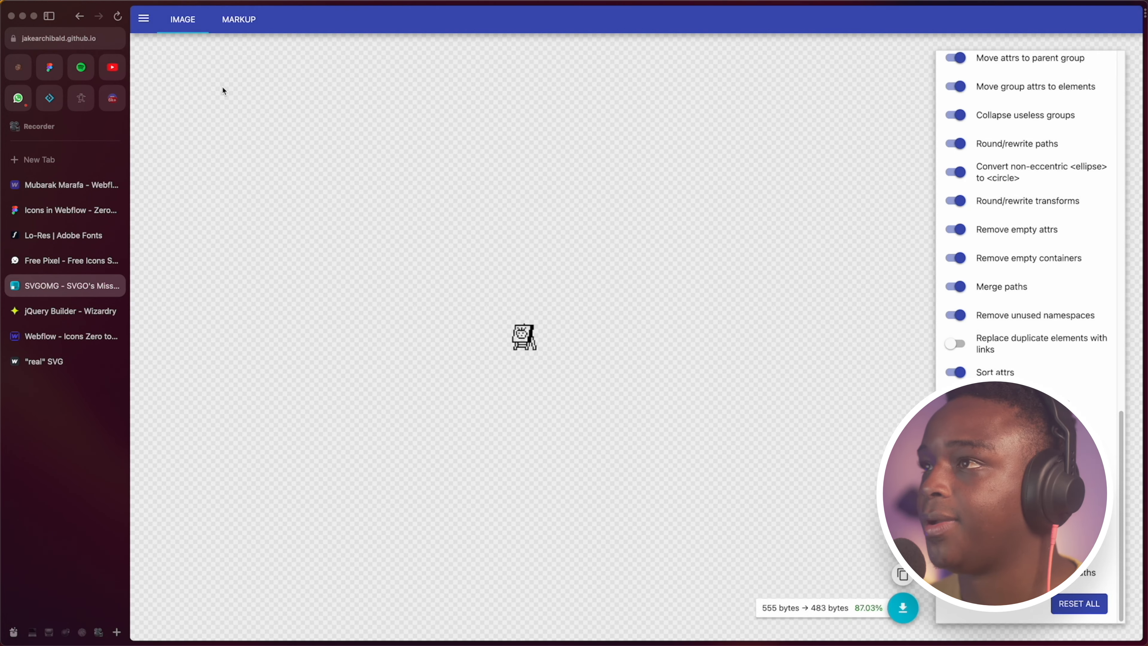
scroll(536, 337, up, 10)
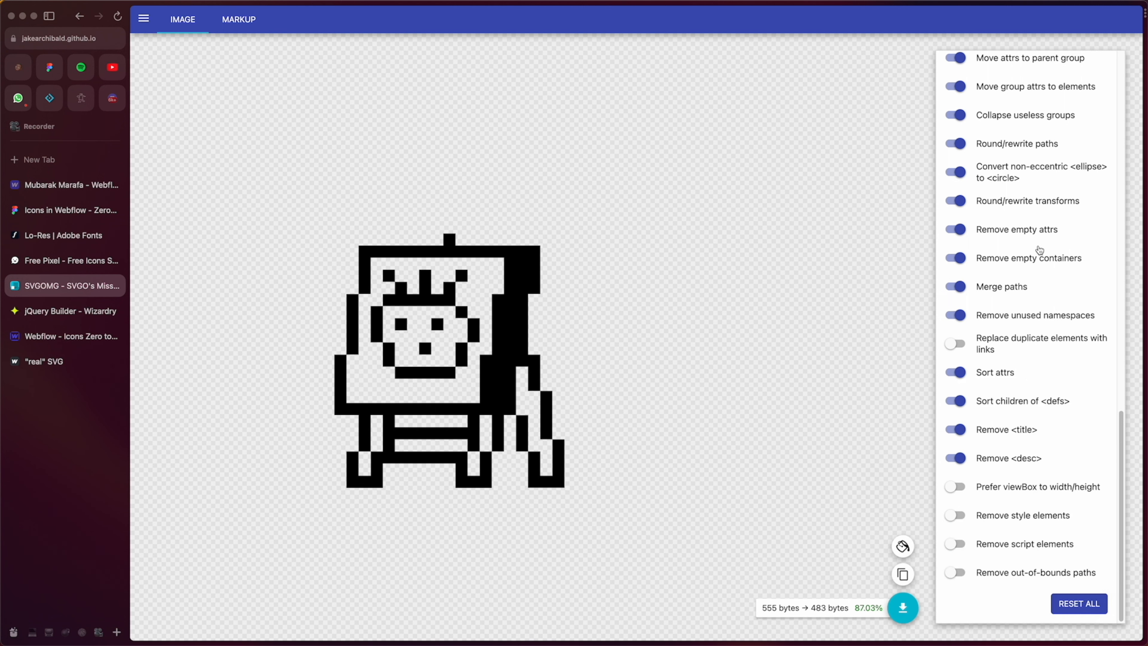
scroll(1035, 280, up, 15)
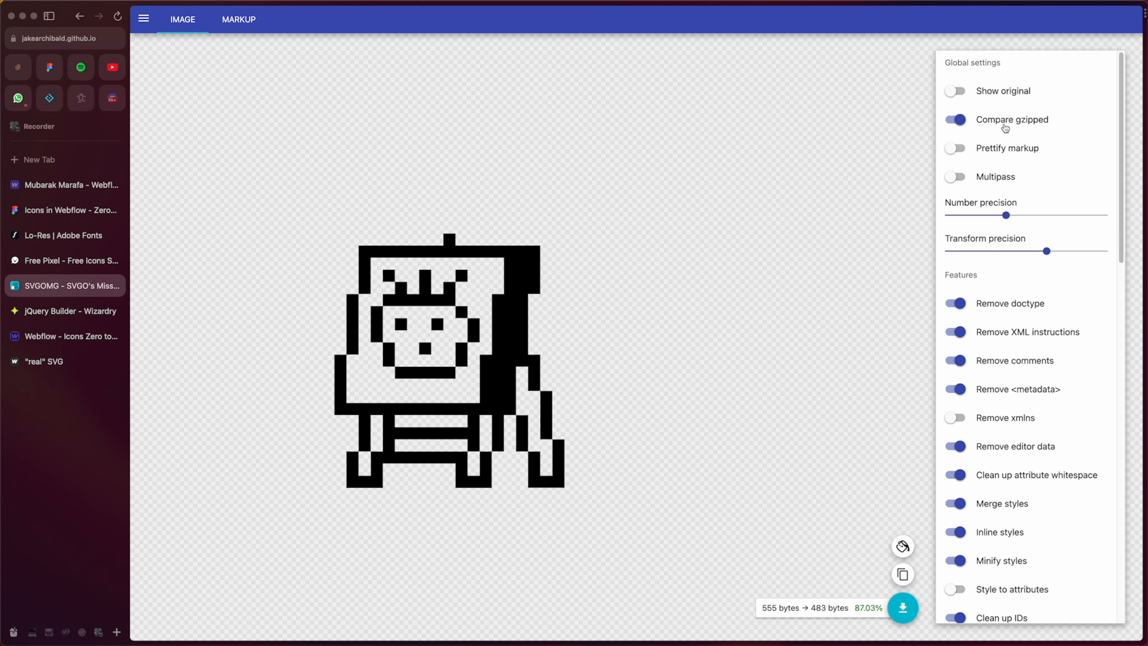
scroll(1012, 371, down, 15)
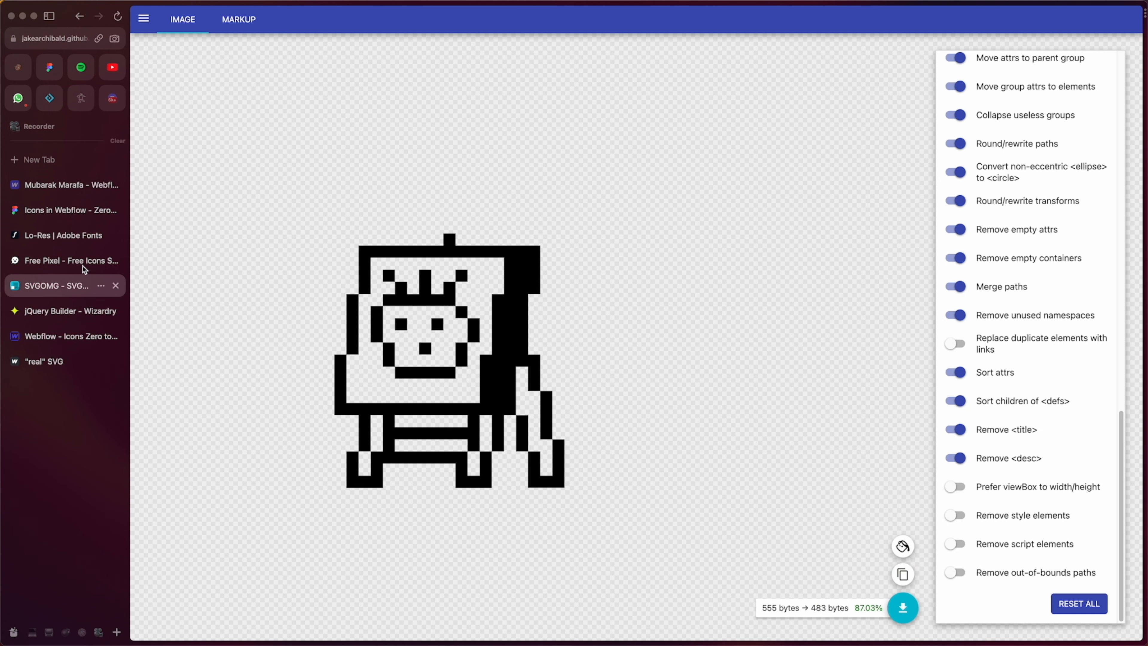
Switch back to Webflow, paste the optimized SVG code into the Canvas icon's HTML Embed and save it
click(68, 336)
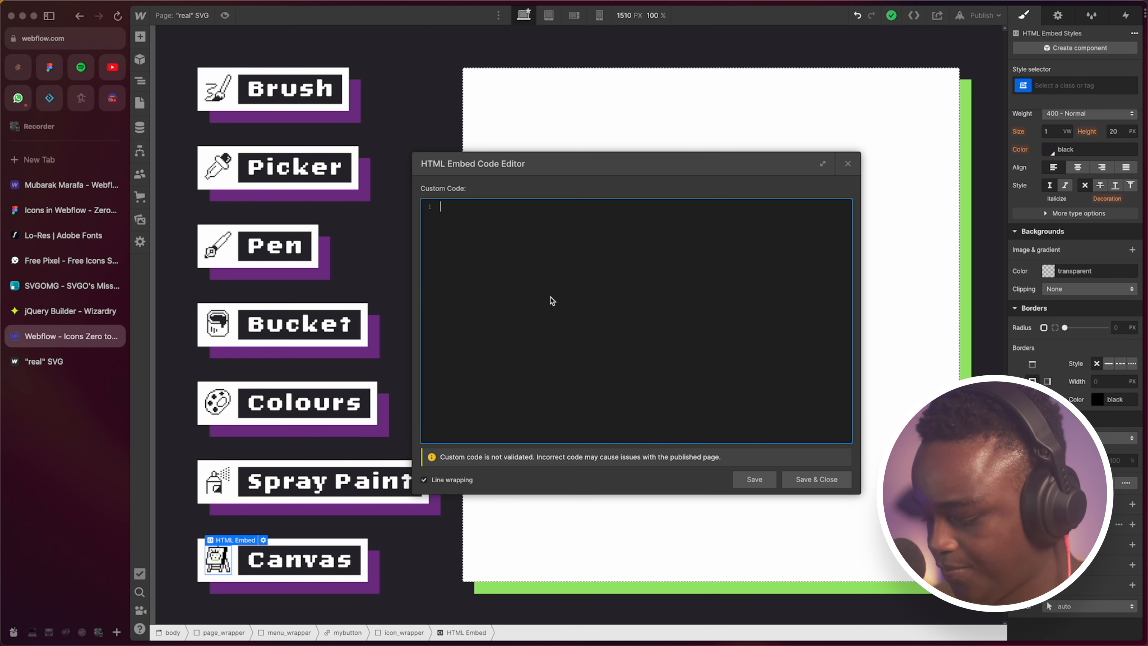
key(super+v)
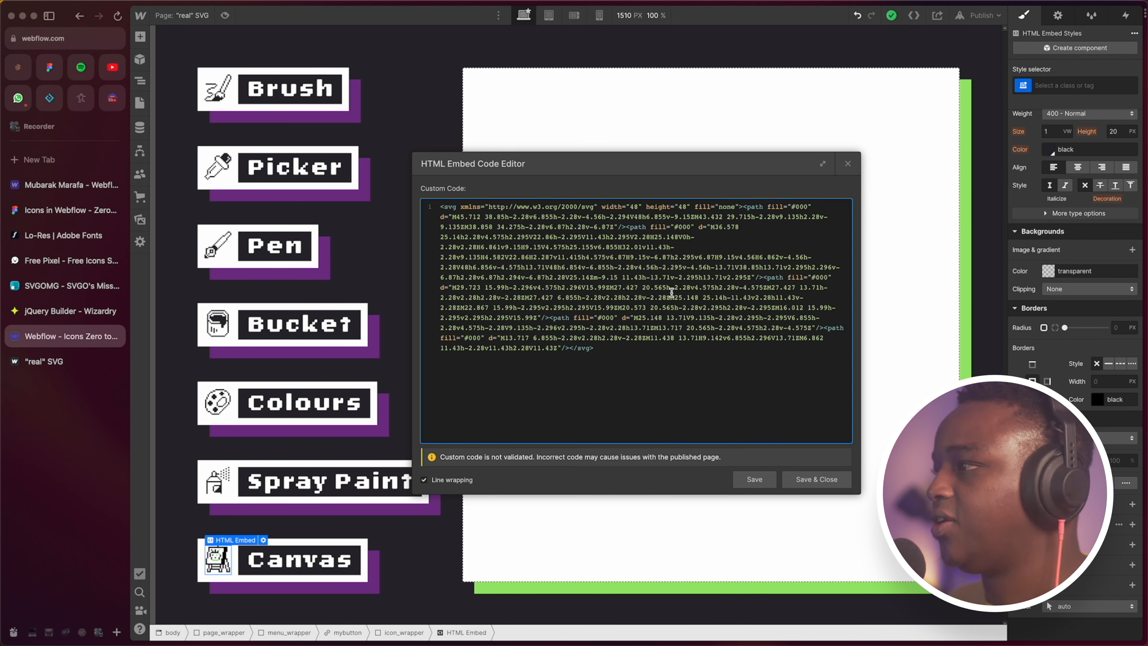
click(767, 477)
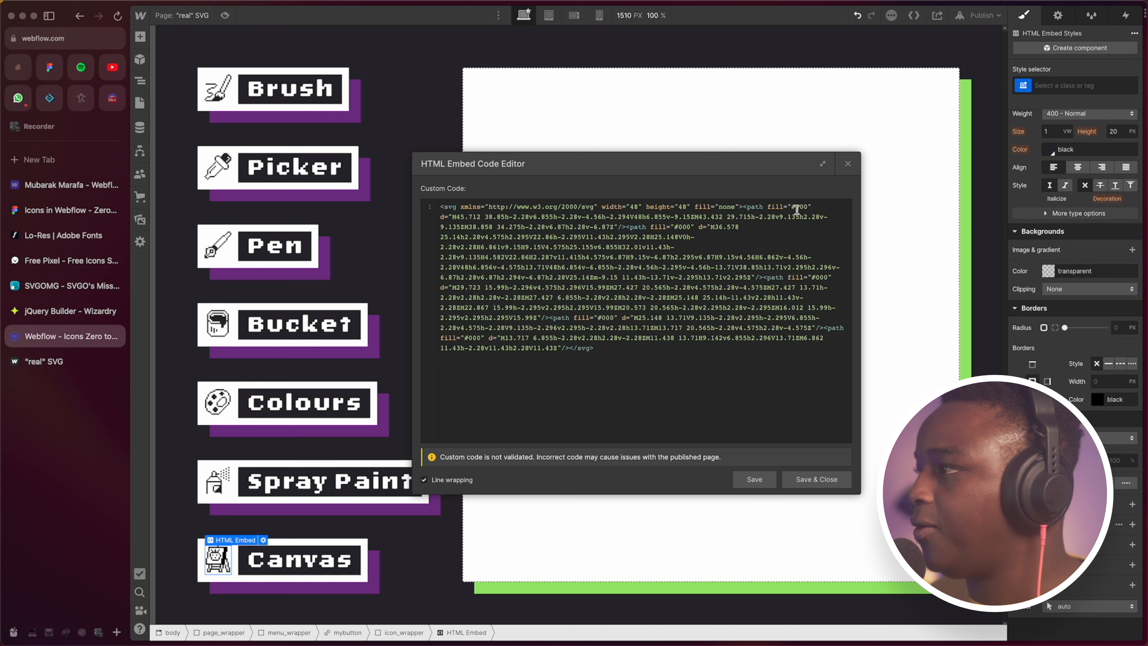
Replace the first path's #000 fill in the Canvas icon's embed code with currentcolor and copy that value
drag(791, 207, 801, 206)
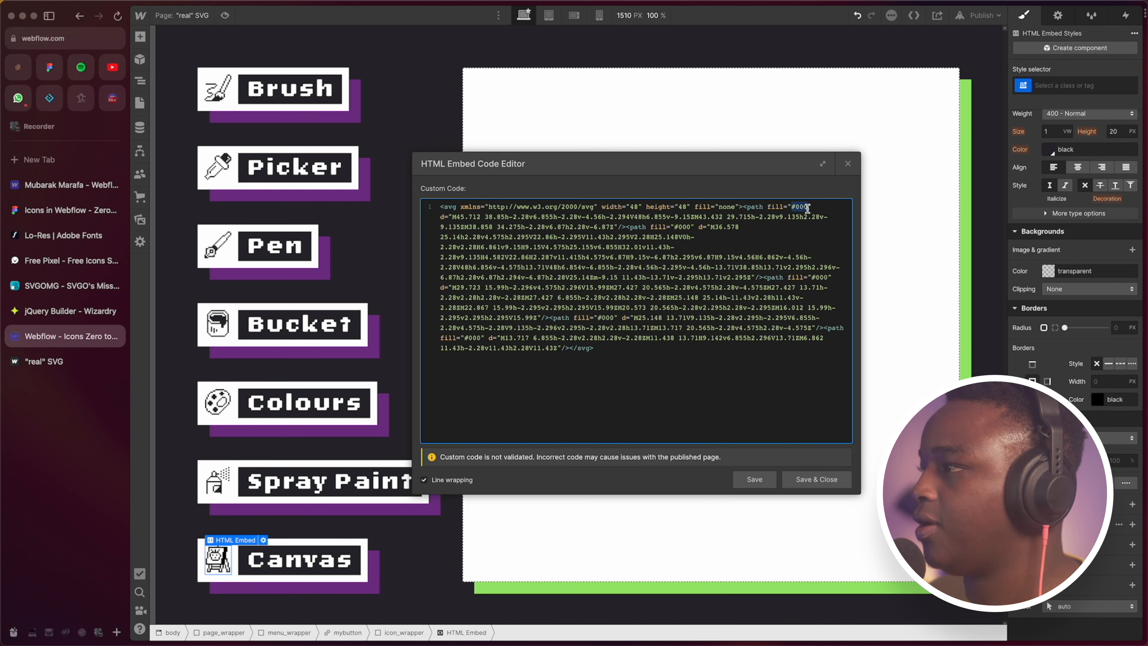
text(curr)
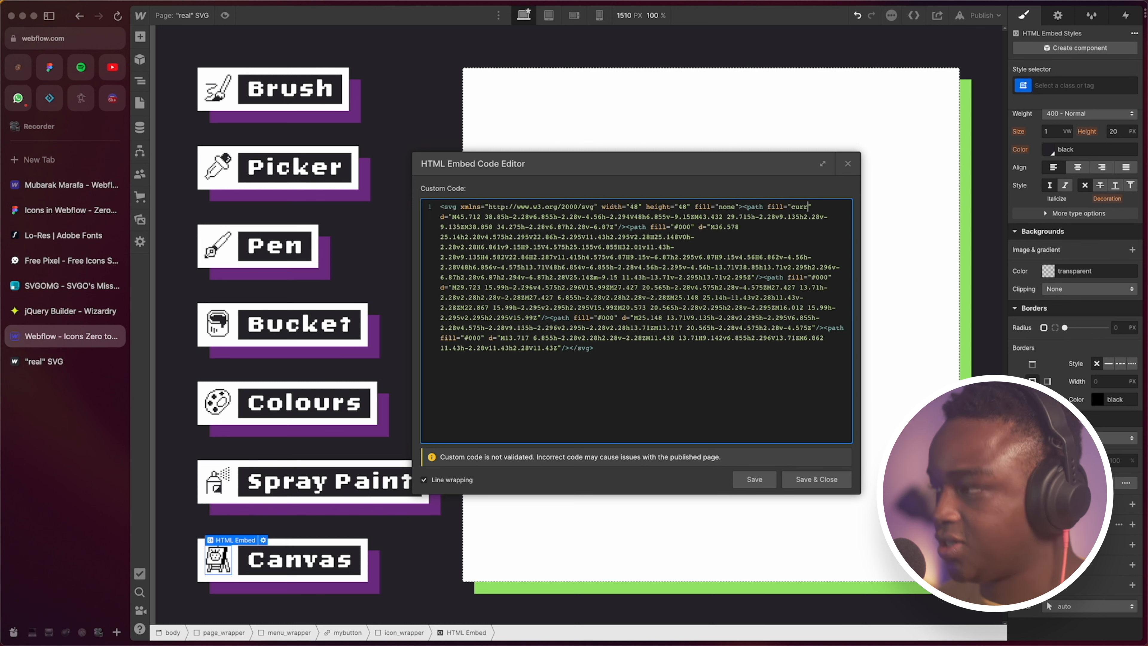
text(ent)
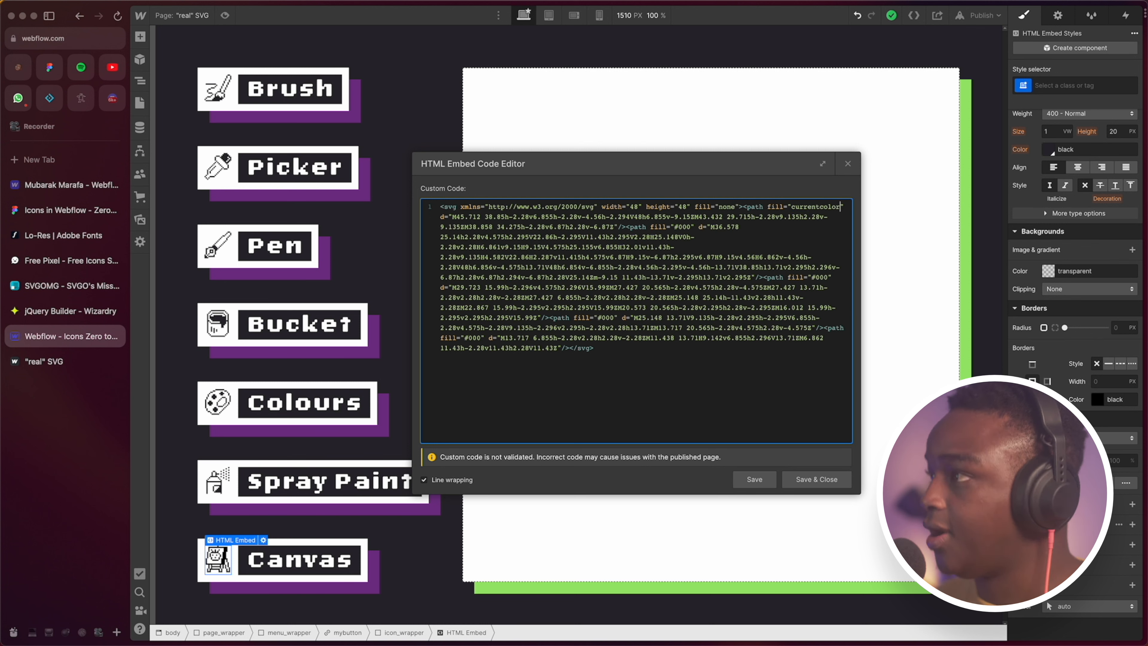
text(color)
double_click(809, 204)
key(ctrl+c)
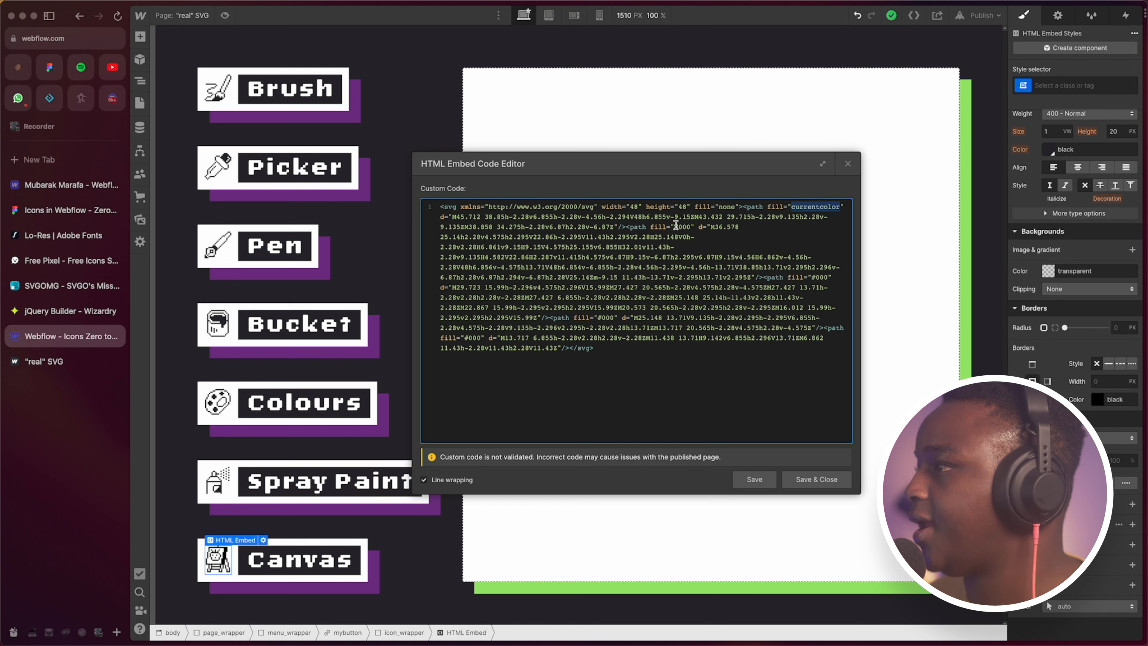
Replace the #000 fills of the second, fourth and fifth paths with currentcolor, then save and close the embed code
drag(674, 227, 690, 226)
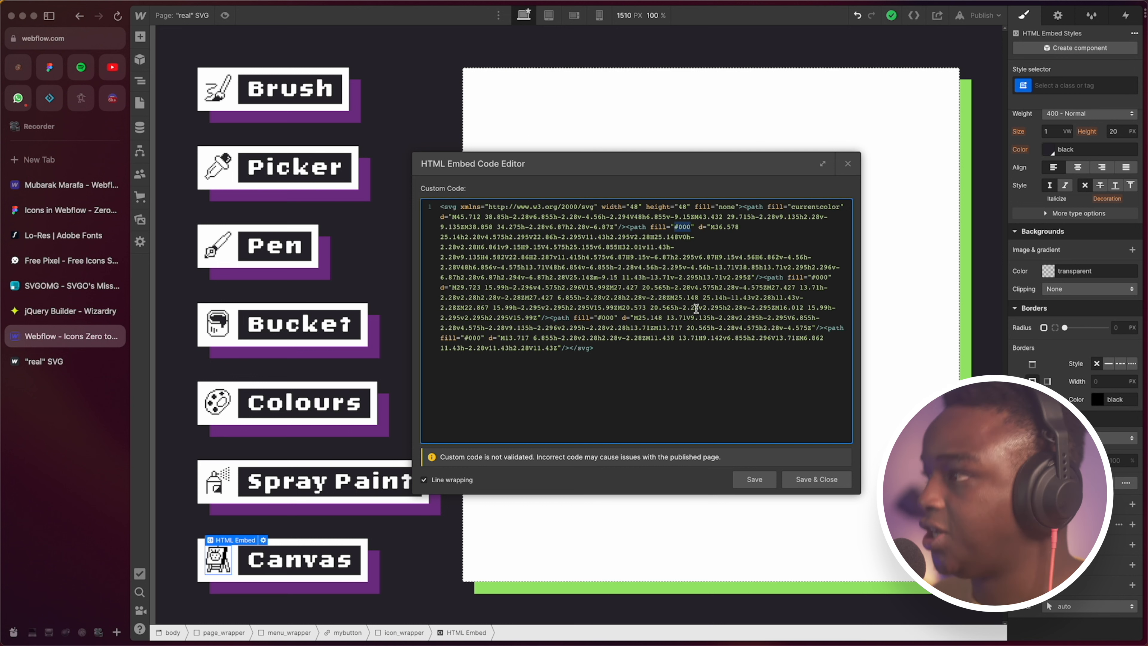
key(super+v)
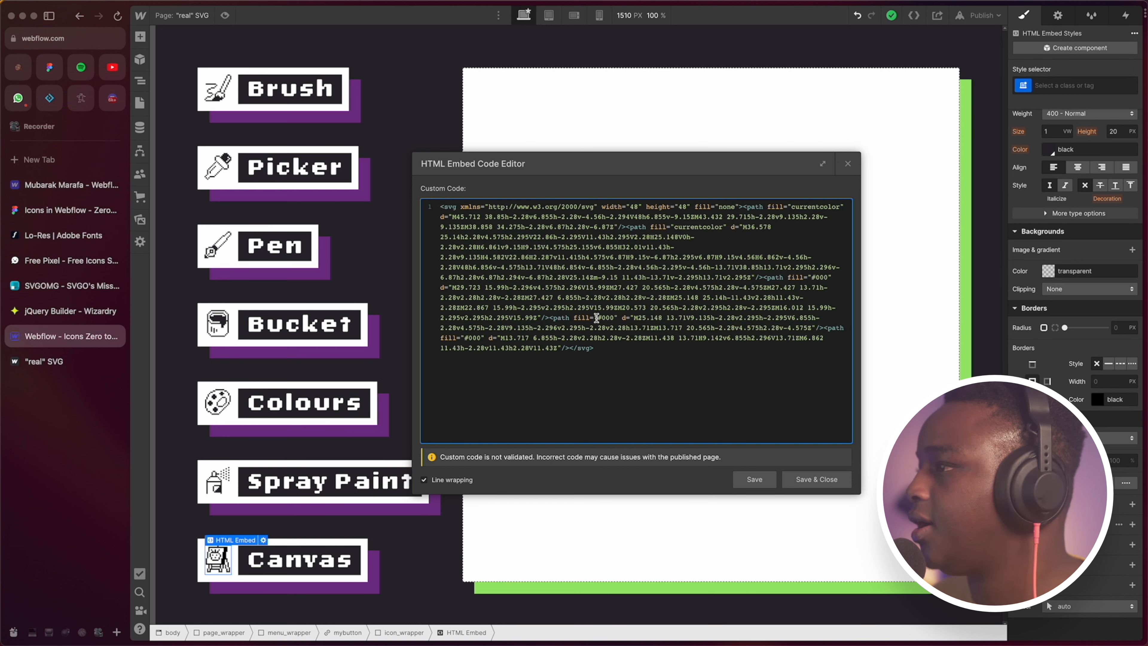
drag(598, 317, 611, 317)
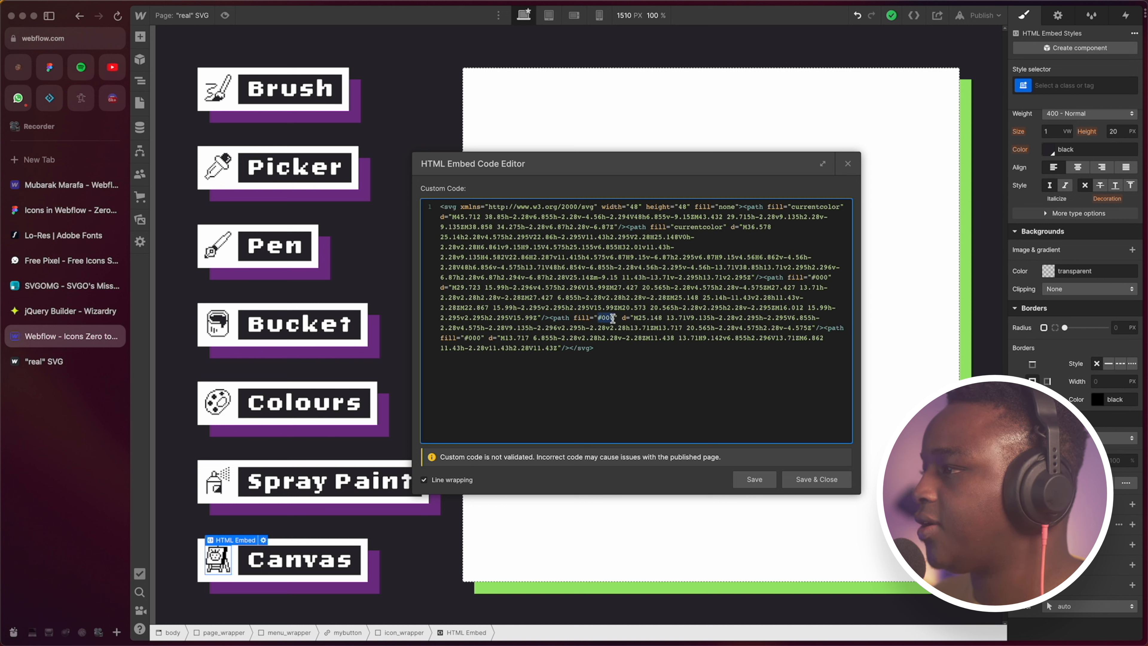
key(super+v)
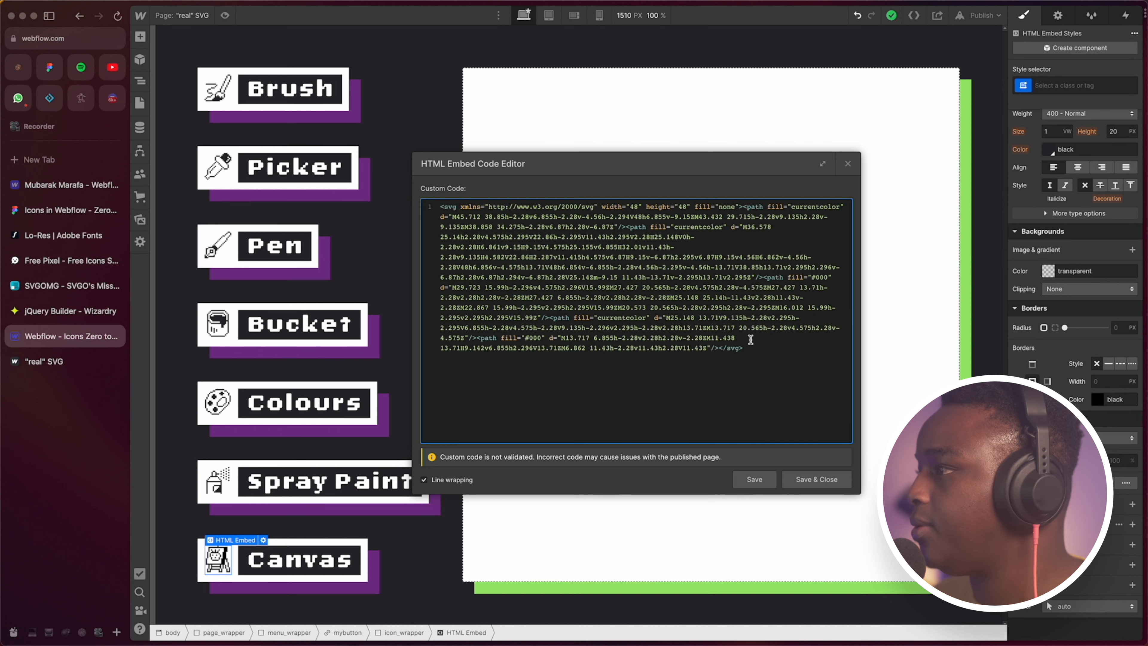
drag(525, 340, 540, 338)
key(super+v)
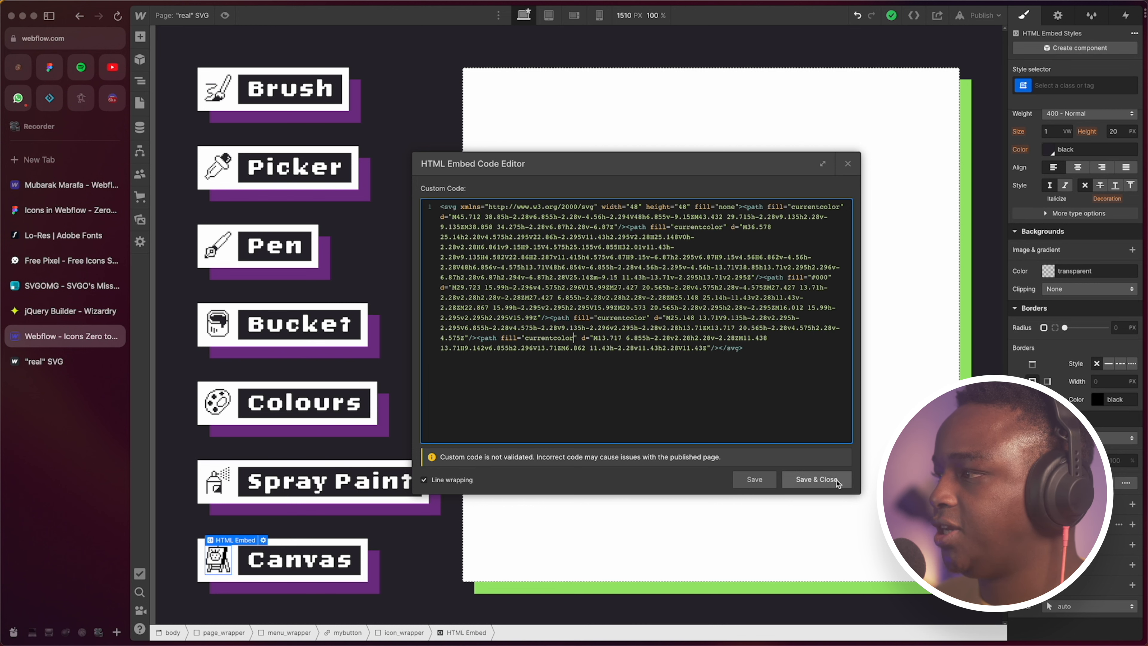
click(760, 482)
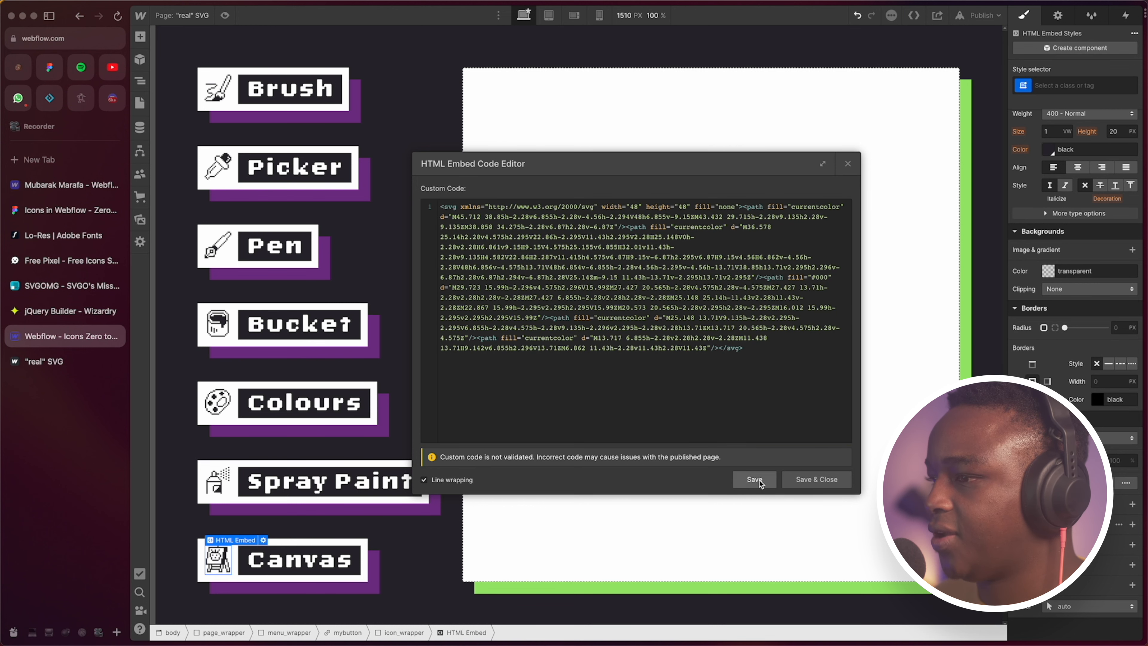
click(817, 485)
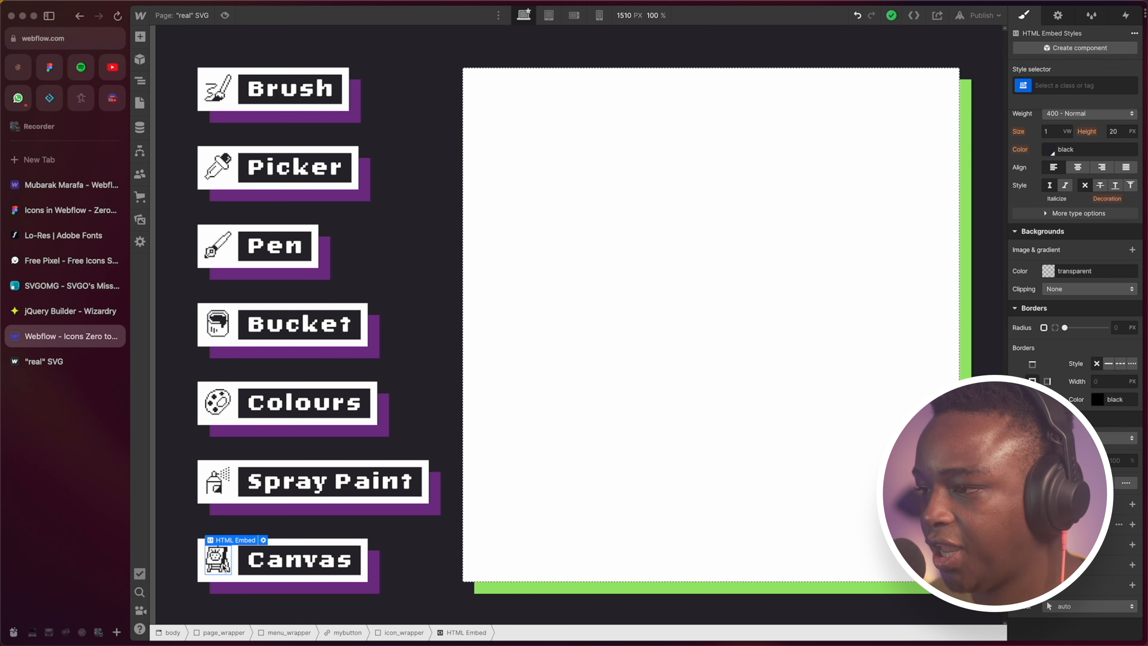
Set the text colour of the icon_wrapper class to the Light Green swatch
click(227, 579)
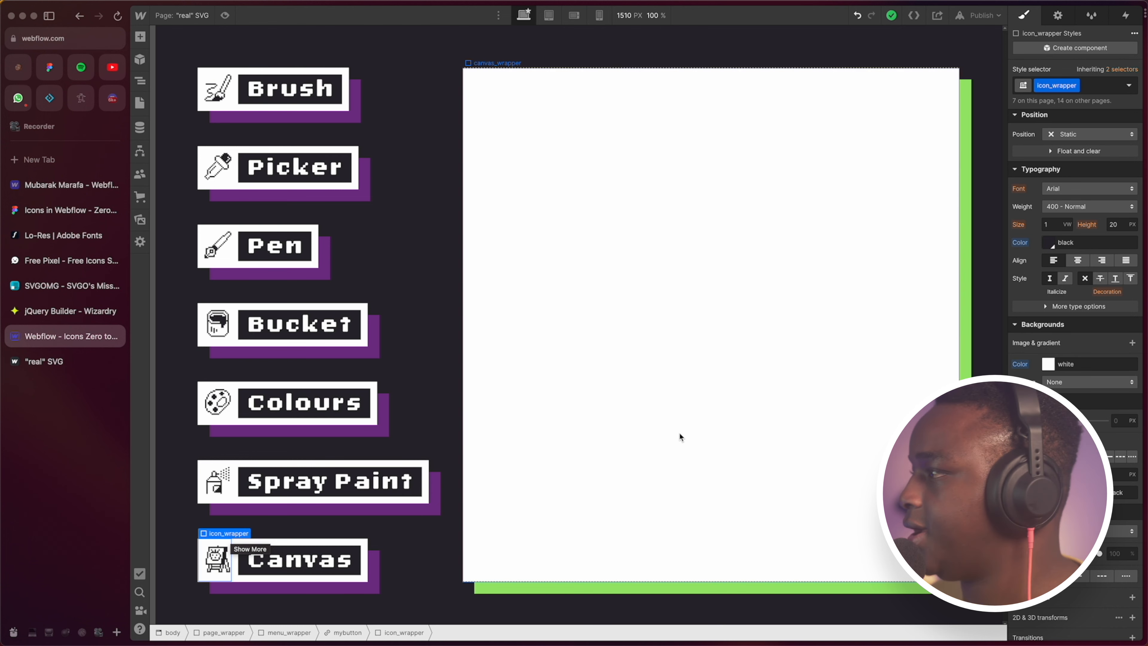
click(1048, 244)
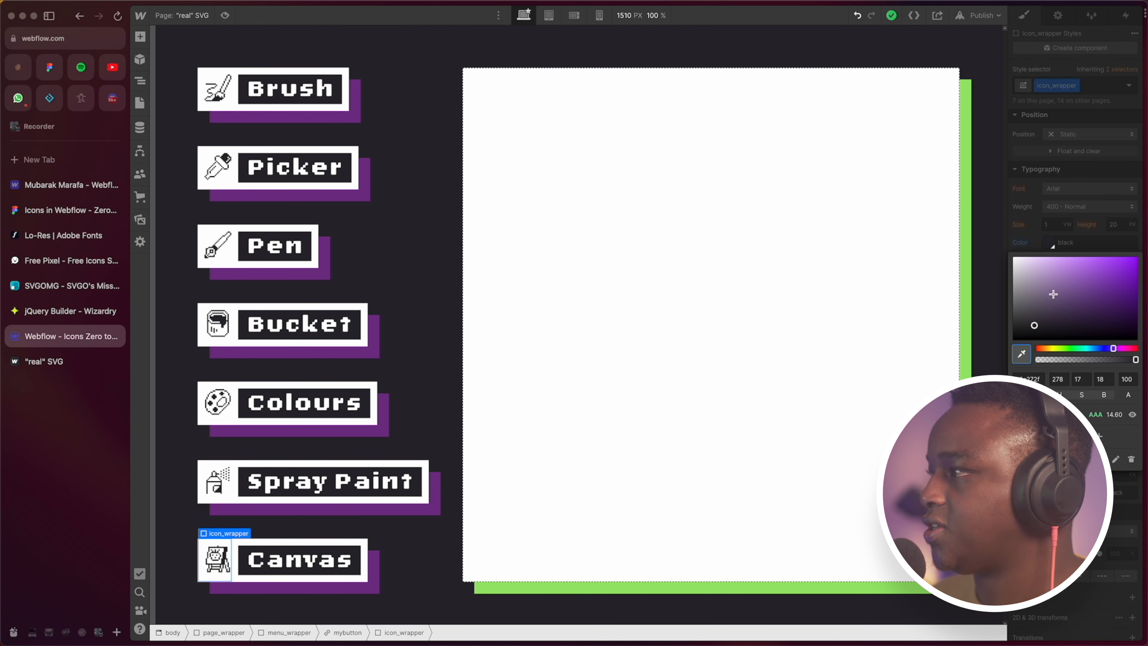
click(924, 587)
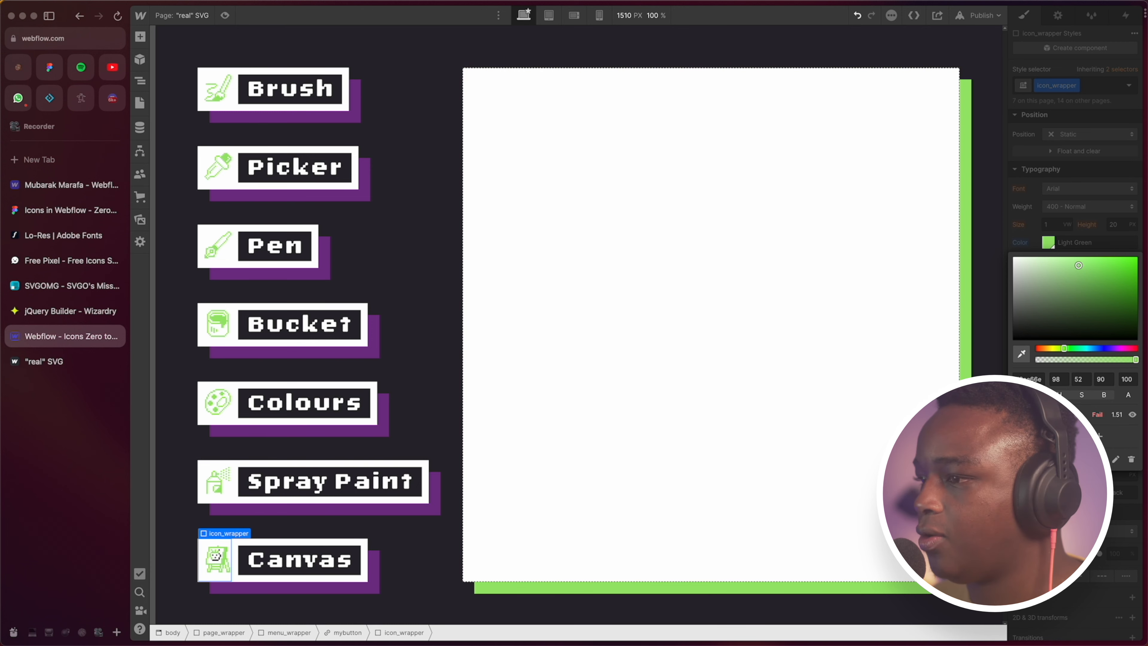
Replace the remaining #000 path fill in the Canvas icon's embed code with currentcolor, then save and close it
click(219, 542)
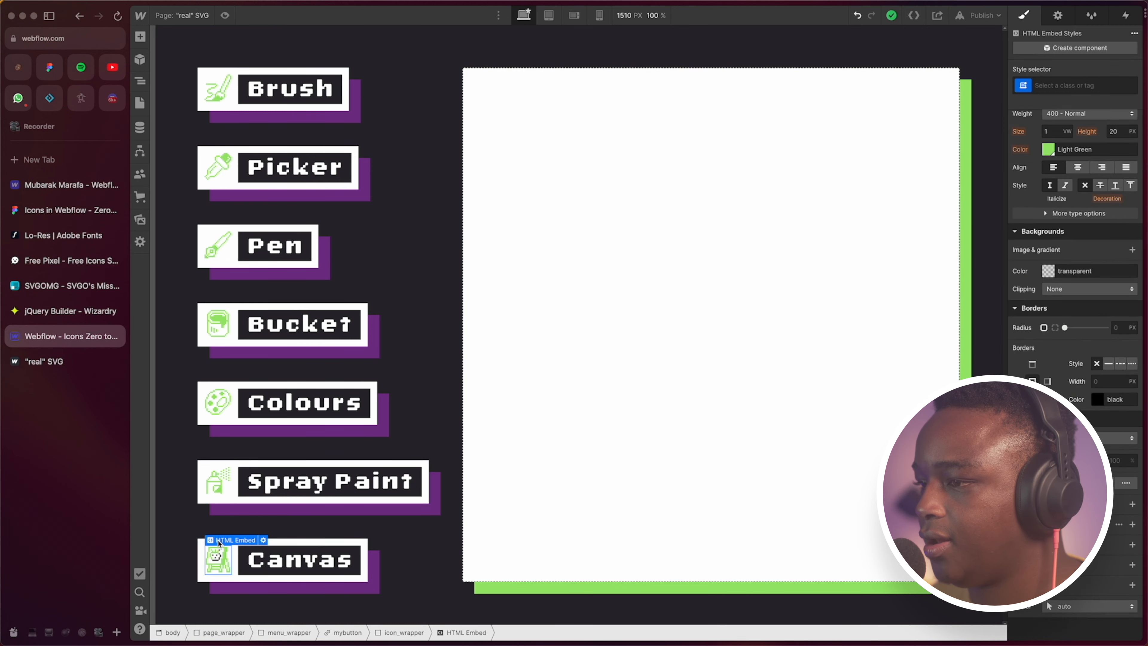
click(263, 539)
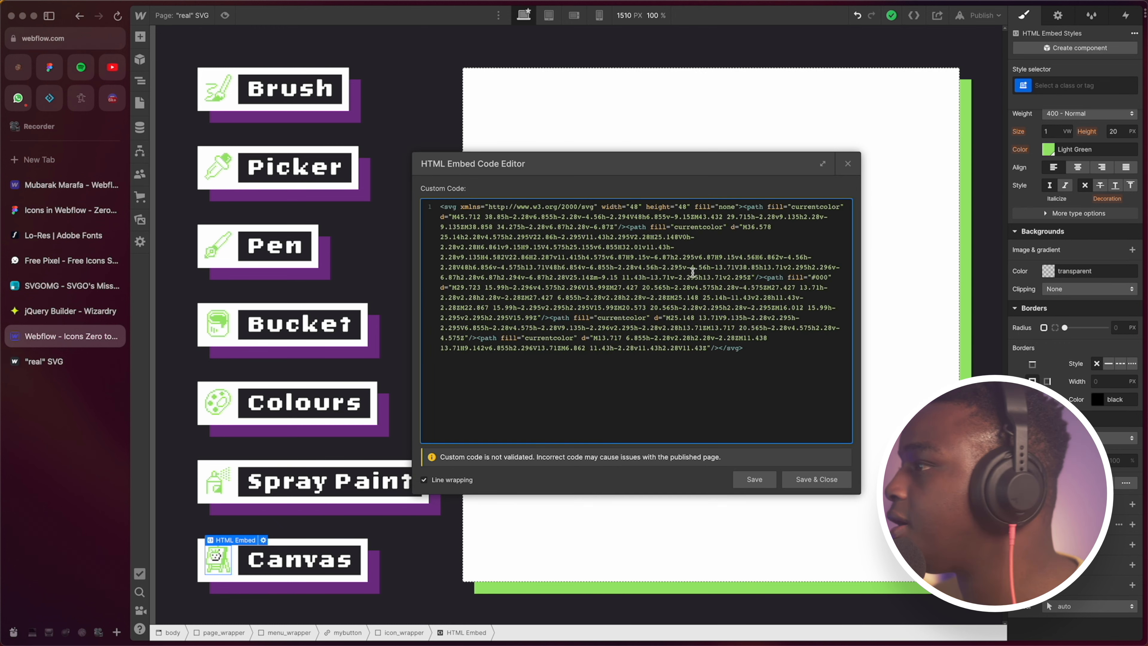
drag(812, 277, 825, 277)
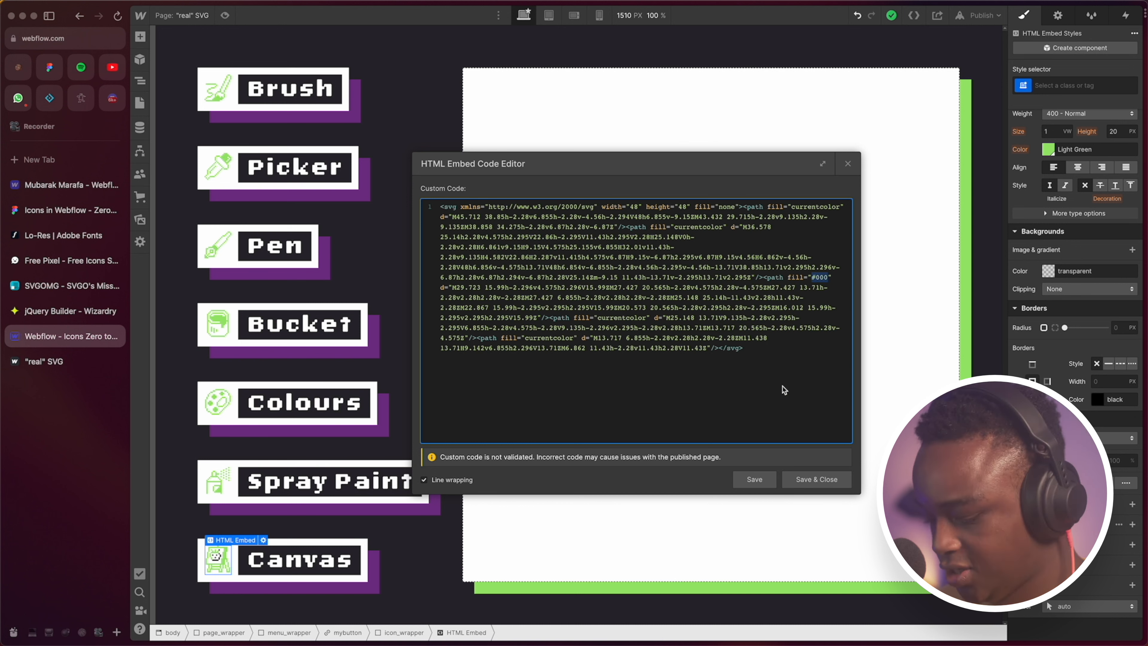
key(ctrl+v)
click(756, 483)
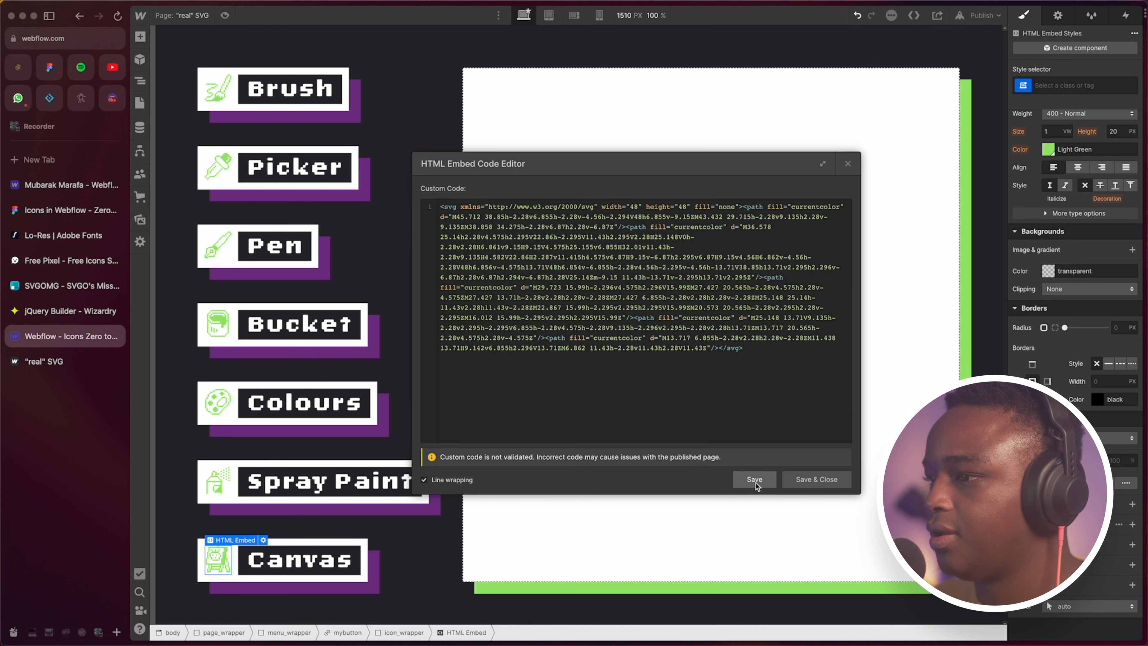
click(814, 480)
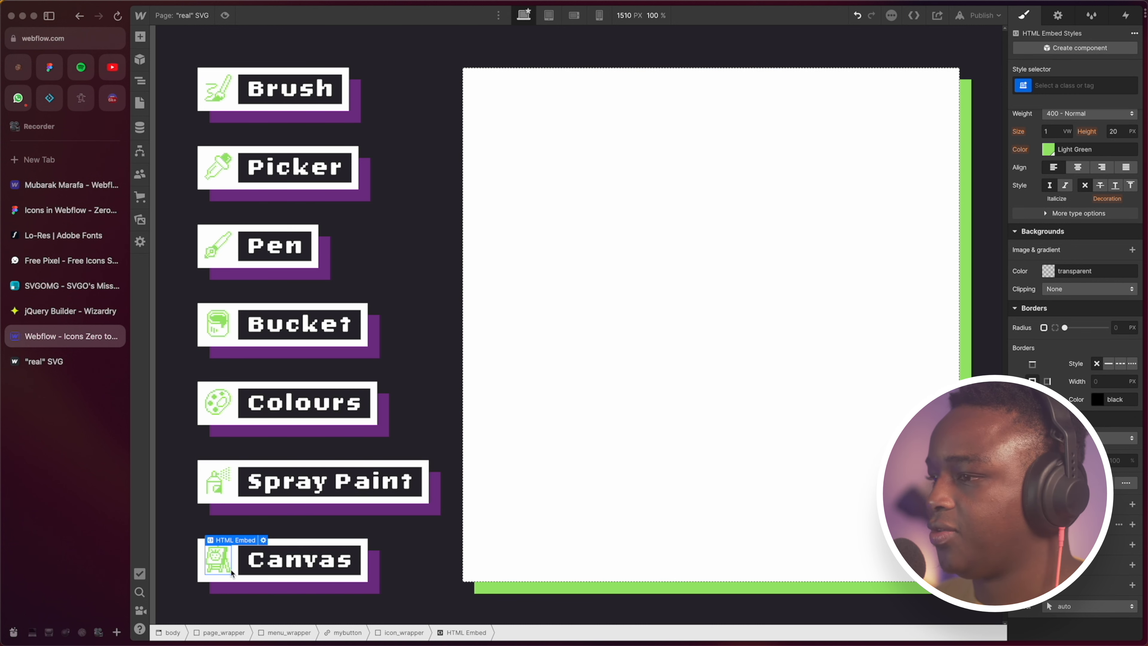
Set the icon_wrapper class's text colour back to black and deselect the wrapper
click(232, 581)
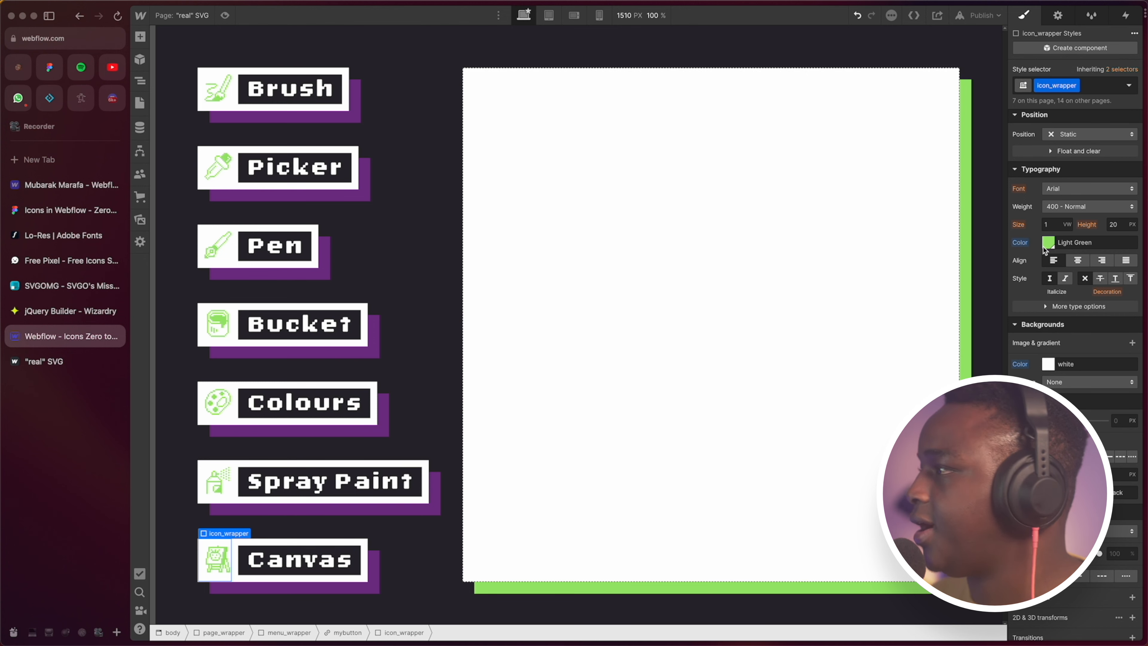
click(1047, 243)
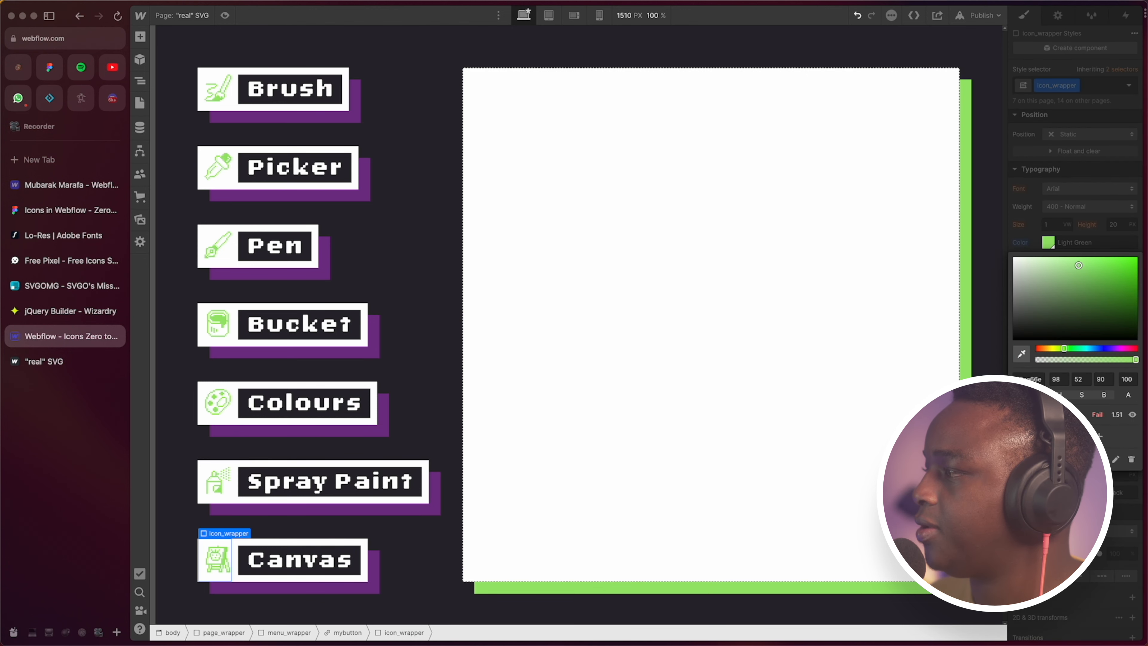
click(1035, 436)
click(182, 580)
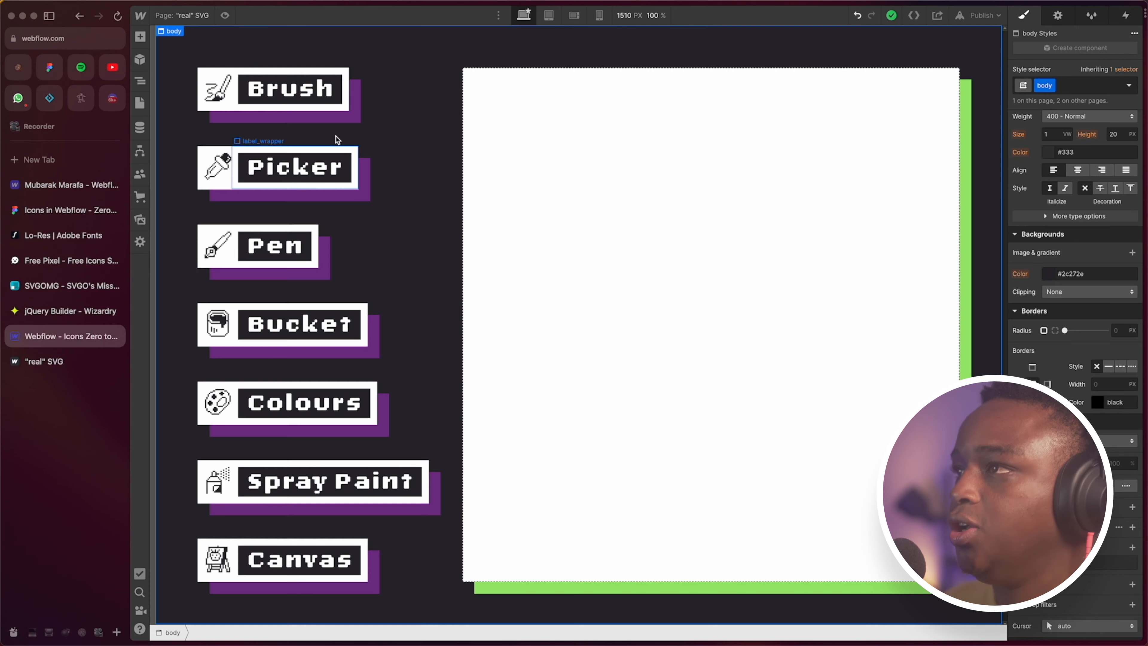
Try the existing icon_hover combo class on the Brush button's icon_wrapper and remove it again
click(215, 108)
click(1093, 84)
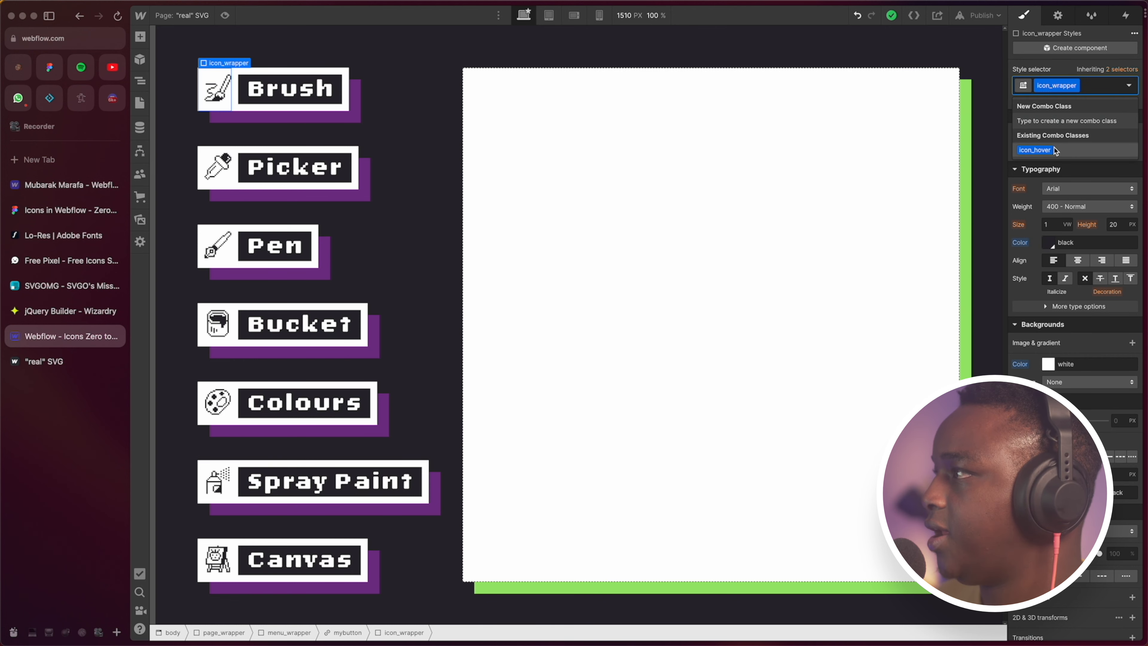
click(1042, 148)
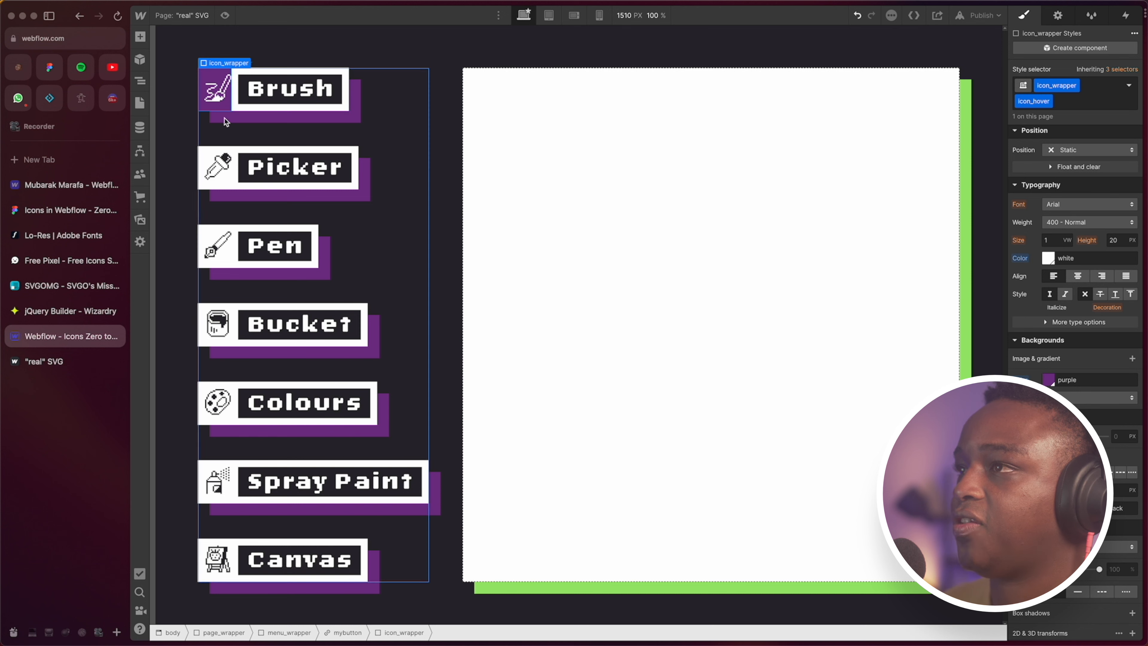
click(1073, 104)
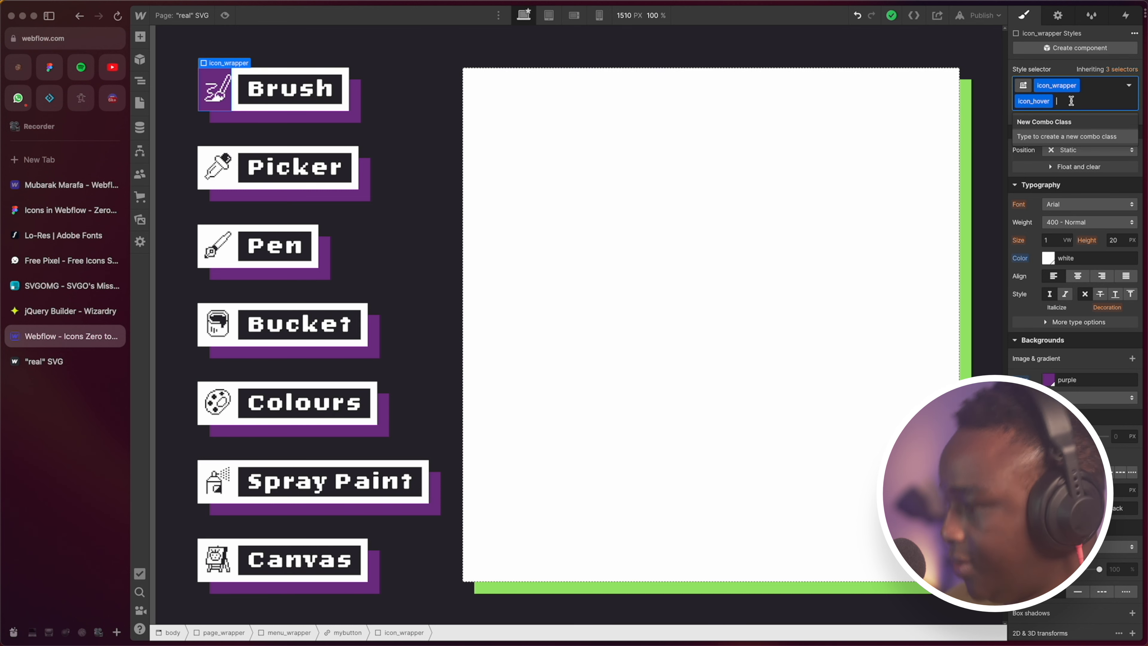
key(BackSpace)
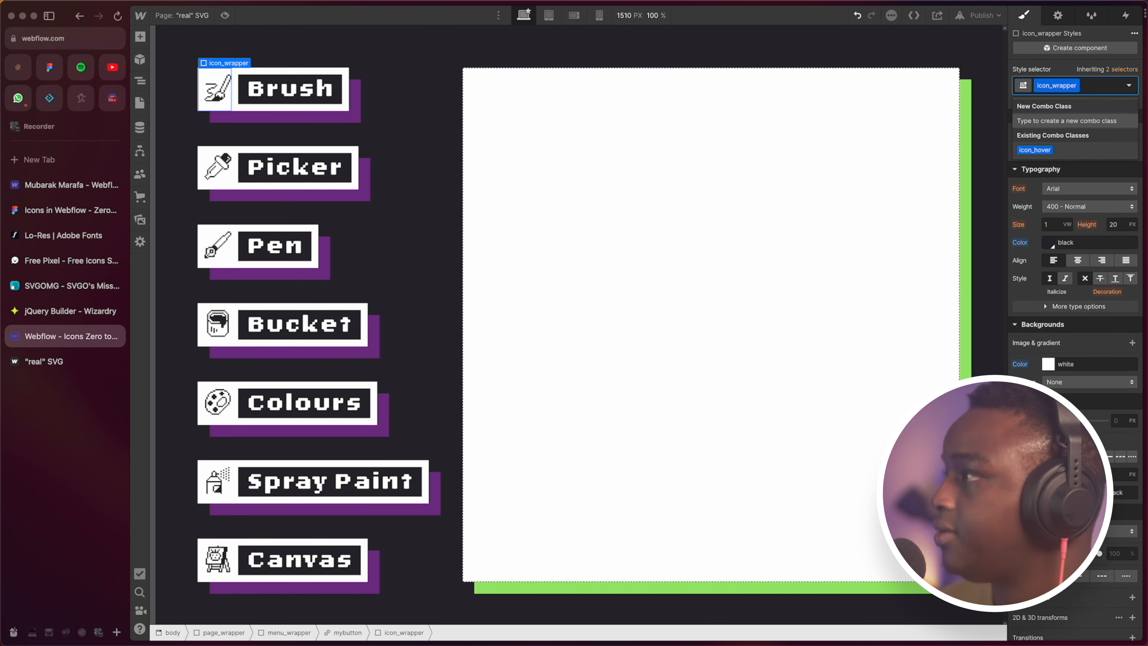
Try the existing label_hover combo class on the Picker button's label_wrapper and remove it again
click(234, 187)
click(1106, 85)
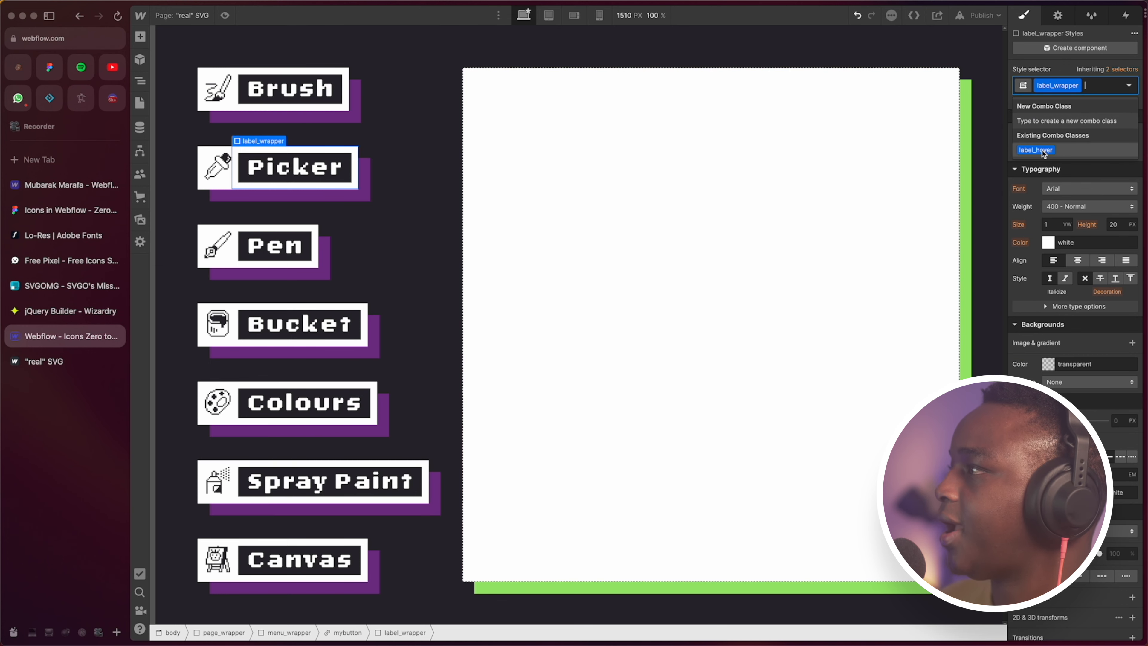
click(1029, 152)
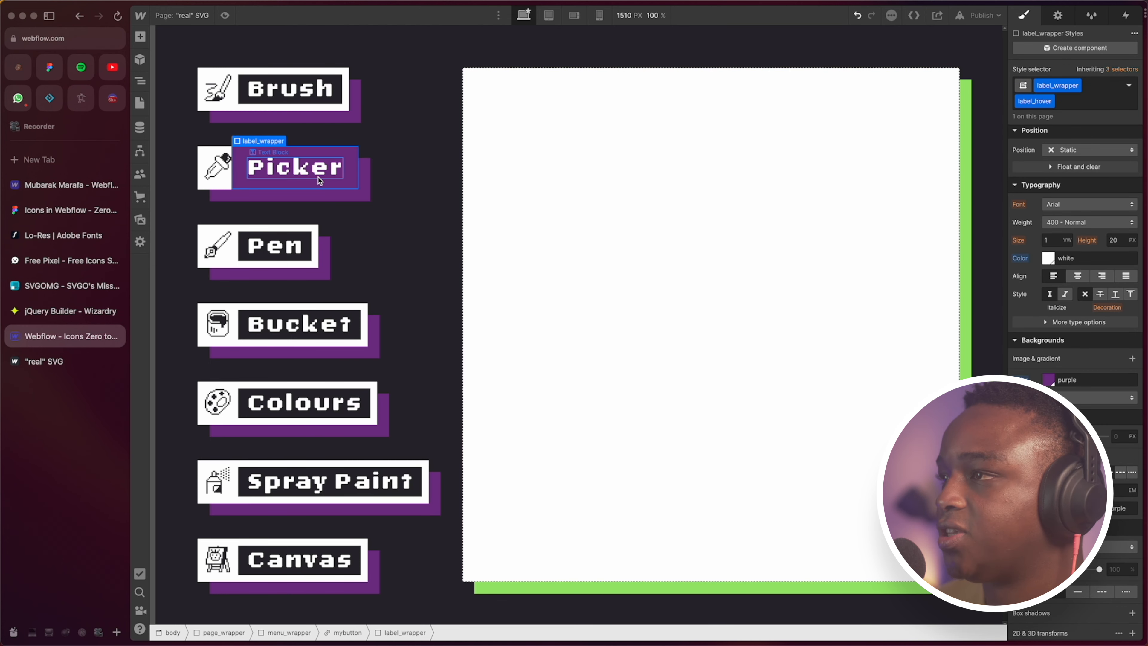
click(1074, 101)
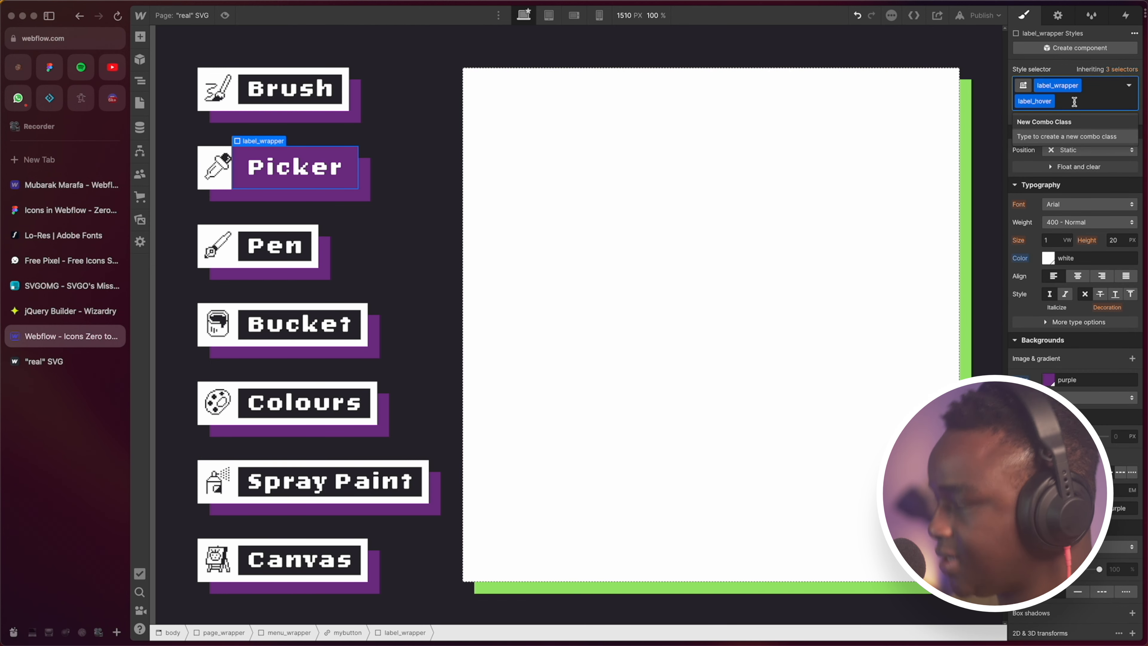
key(BackSpace)
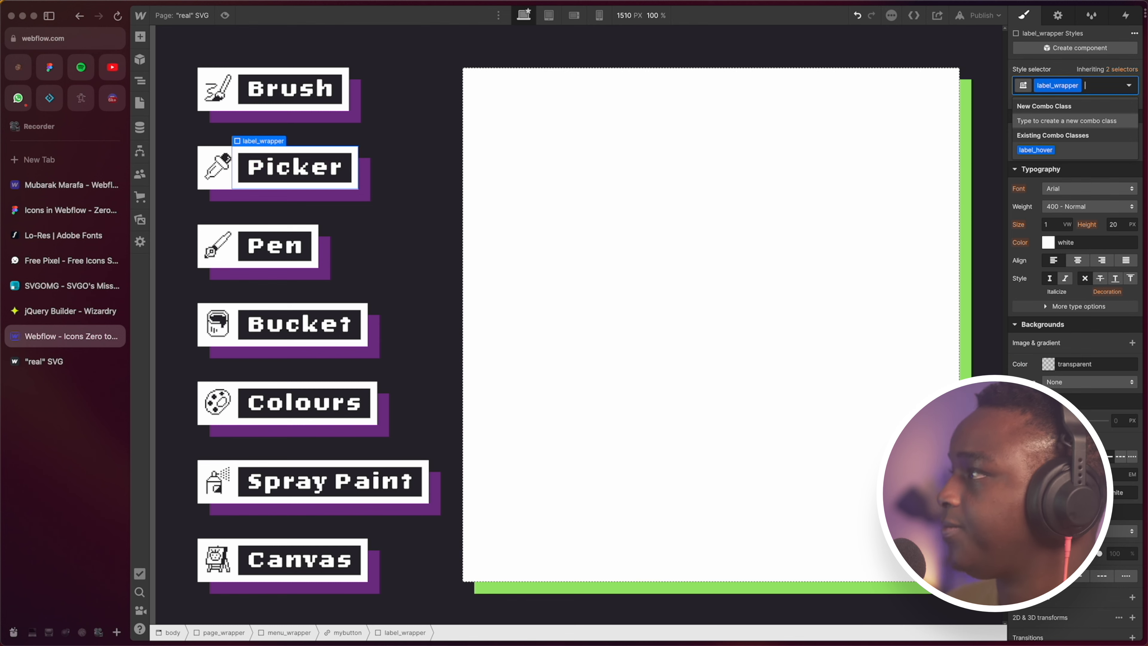
click(446, 123)
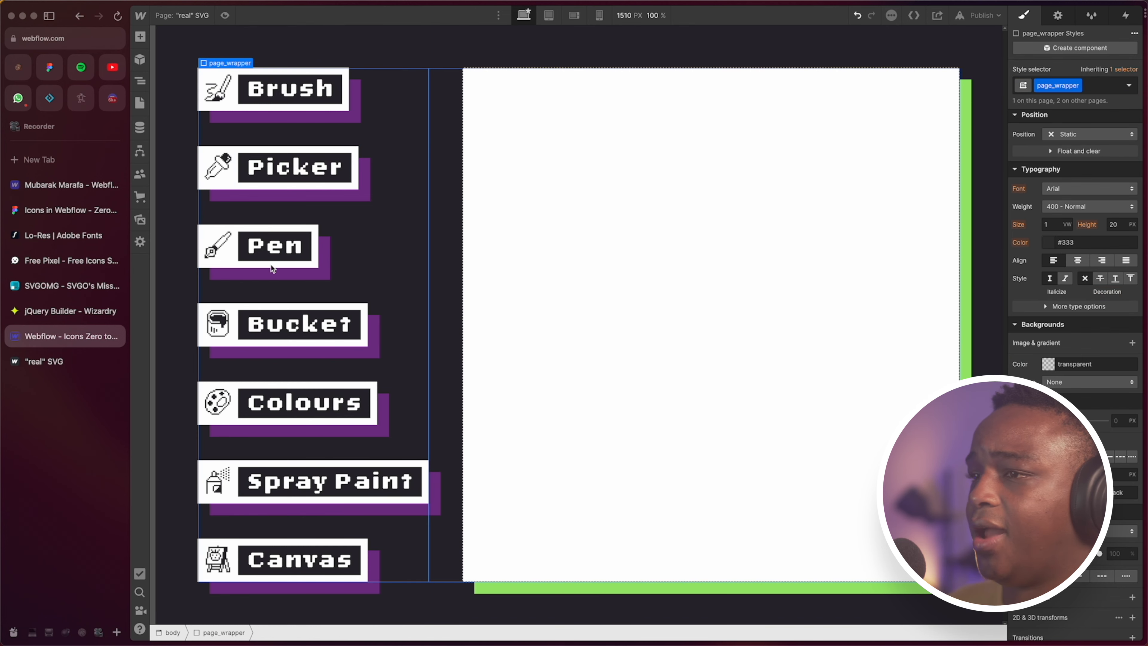
Switch to the jQuery Builder page, reload it to reset its form, and place it side by side with Webflow
click(67, 315)
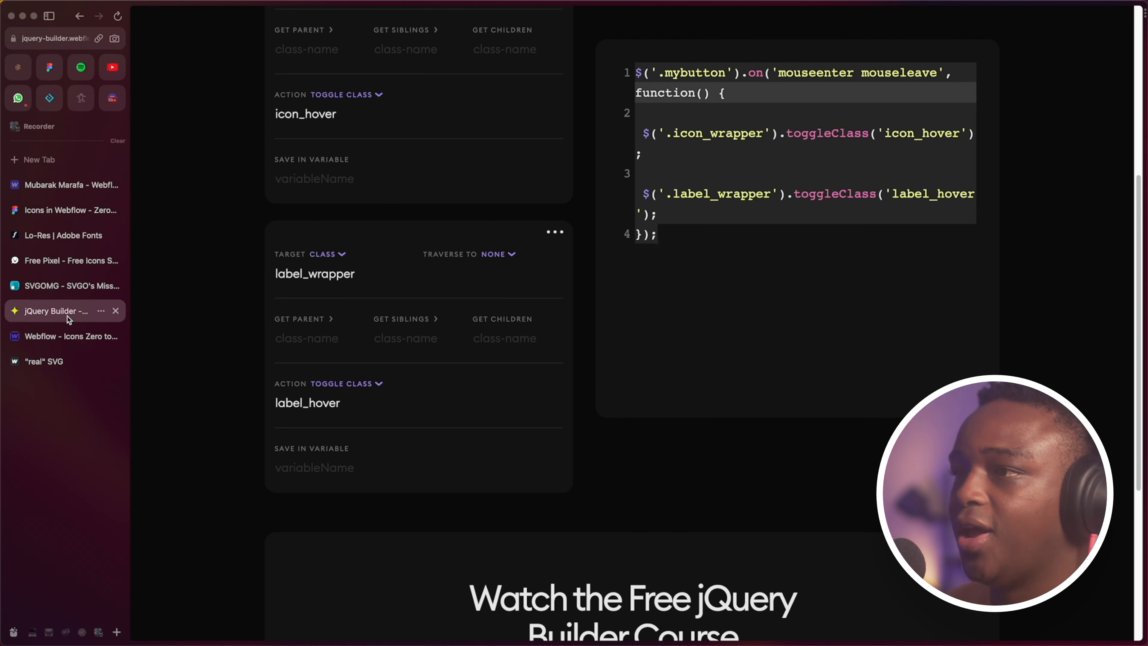
scroll(327, 131, up, 10)
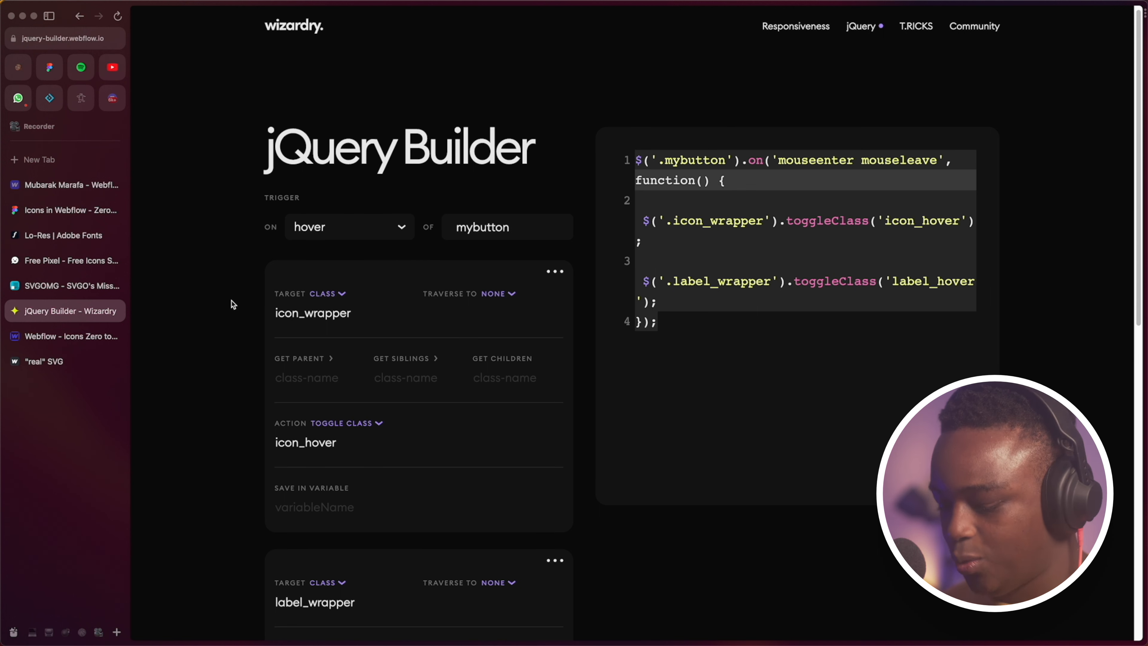
key(super+r)
click(45, 344)
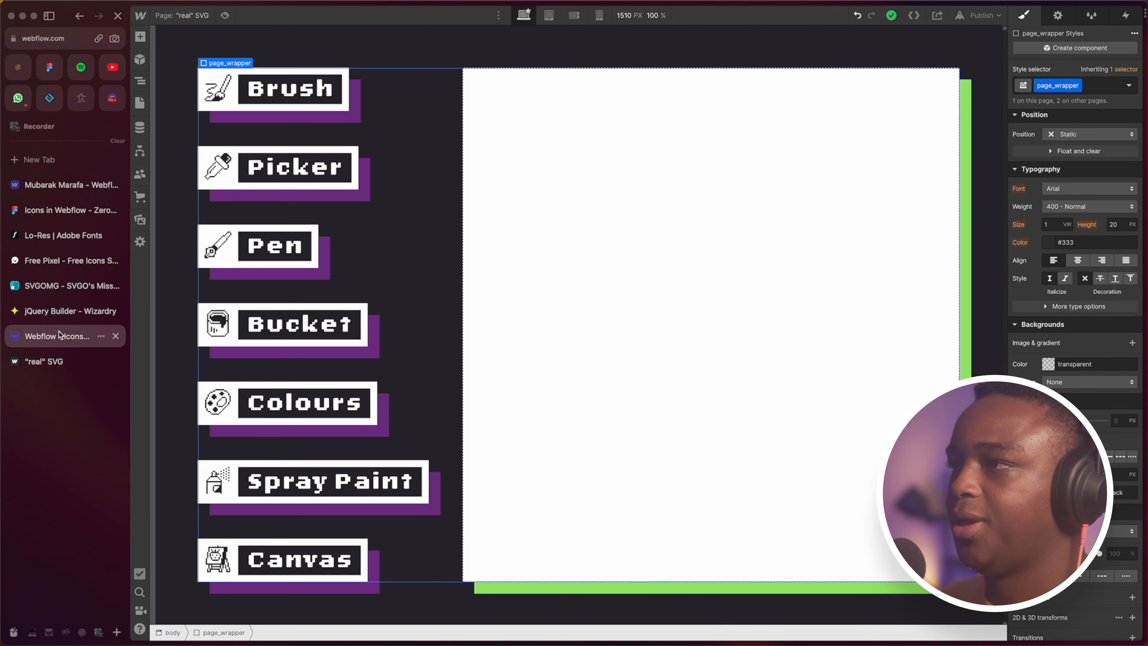
drag(55, 318, 412, 325)
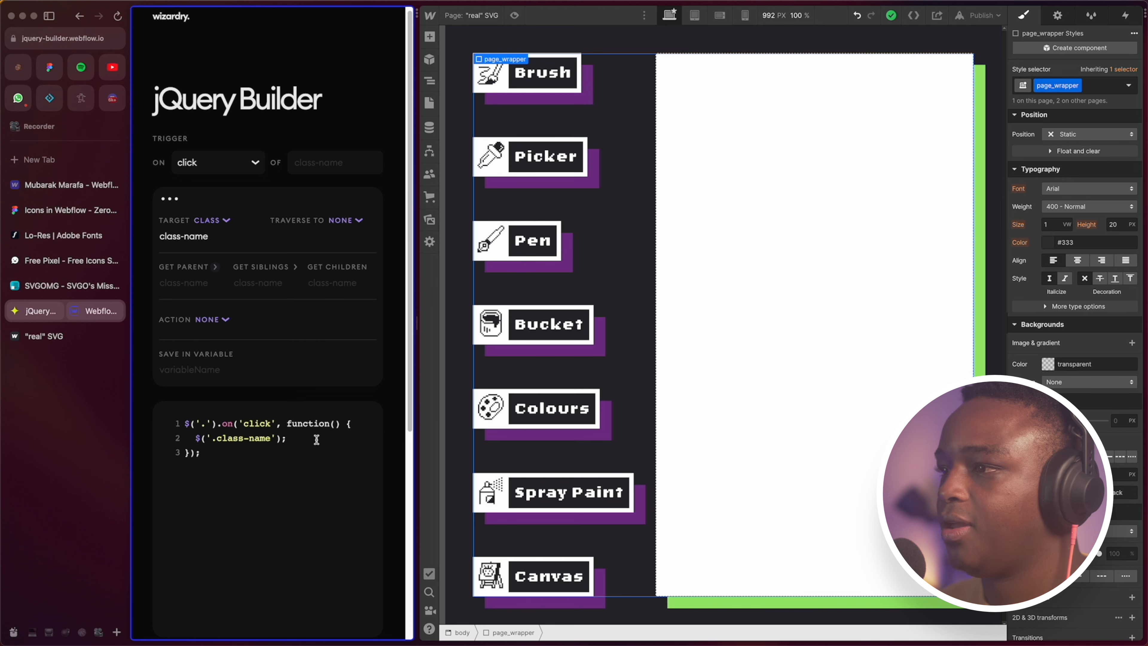
Set the jQuery Builder's trigger event to hover
click(211, 462)
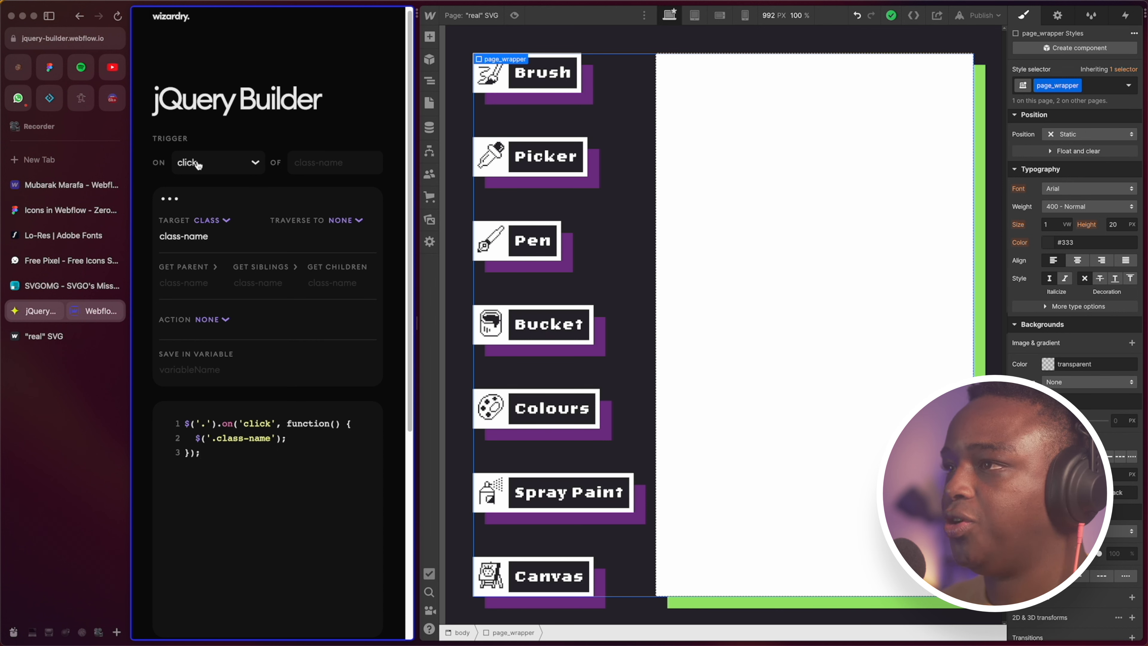
click(241, 171)
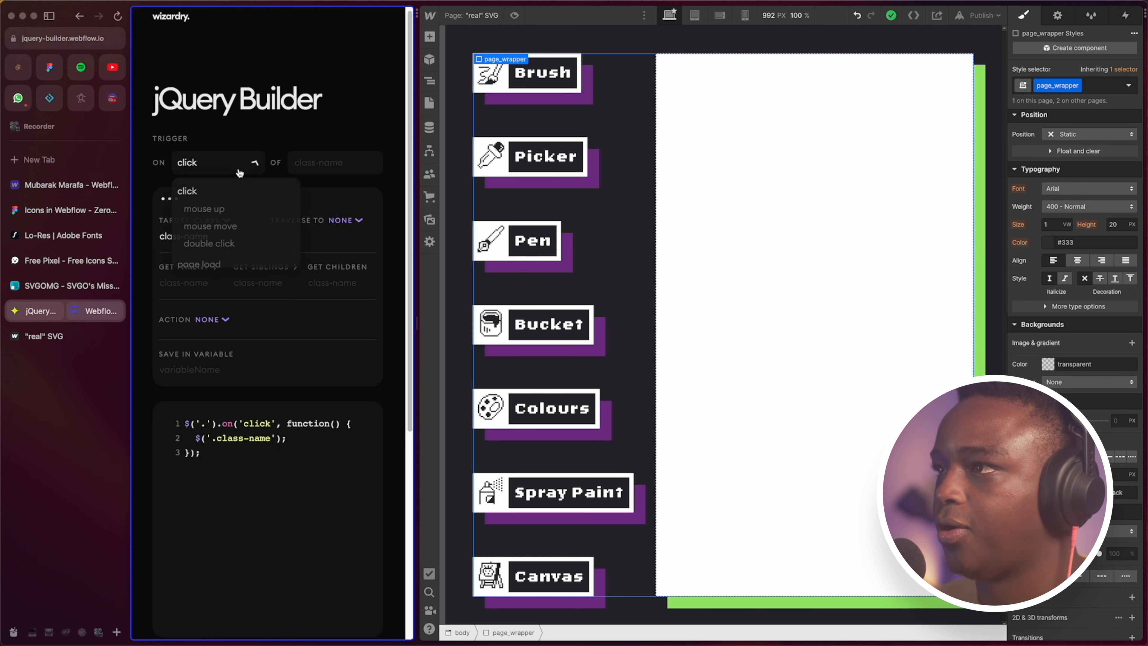
scroll(224, 246, down, 2)
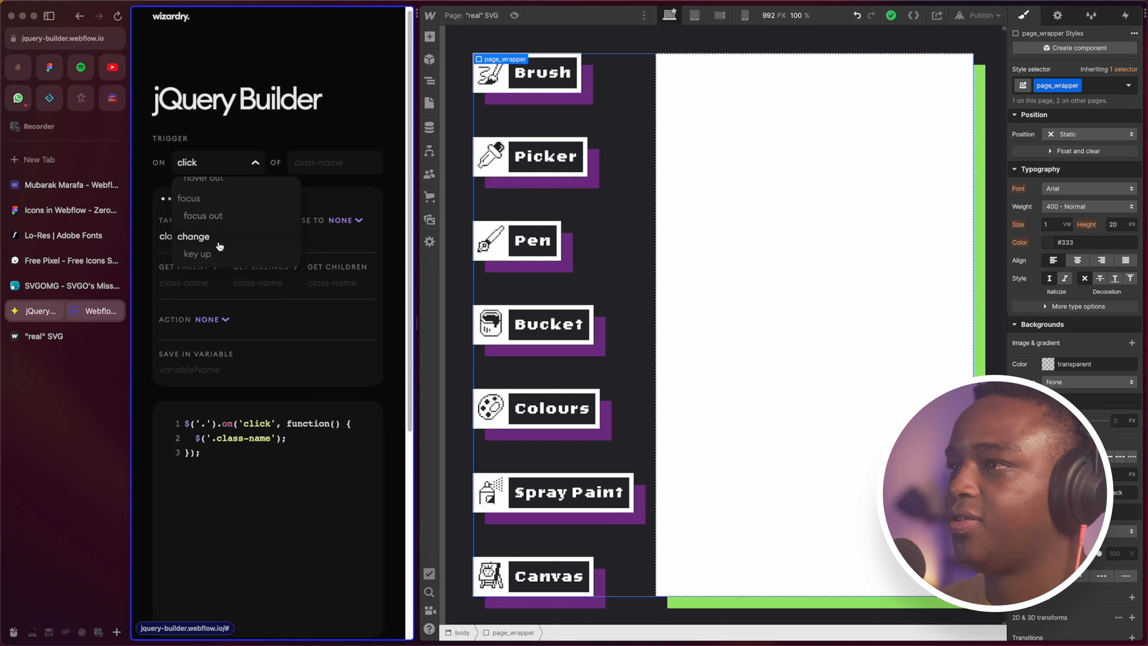
scroll(221, 237, up, 5)
click(221, 237)
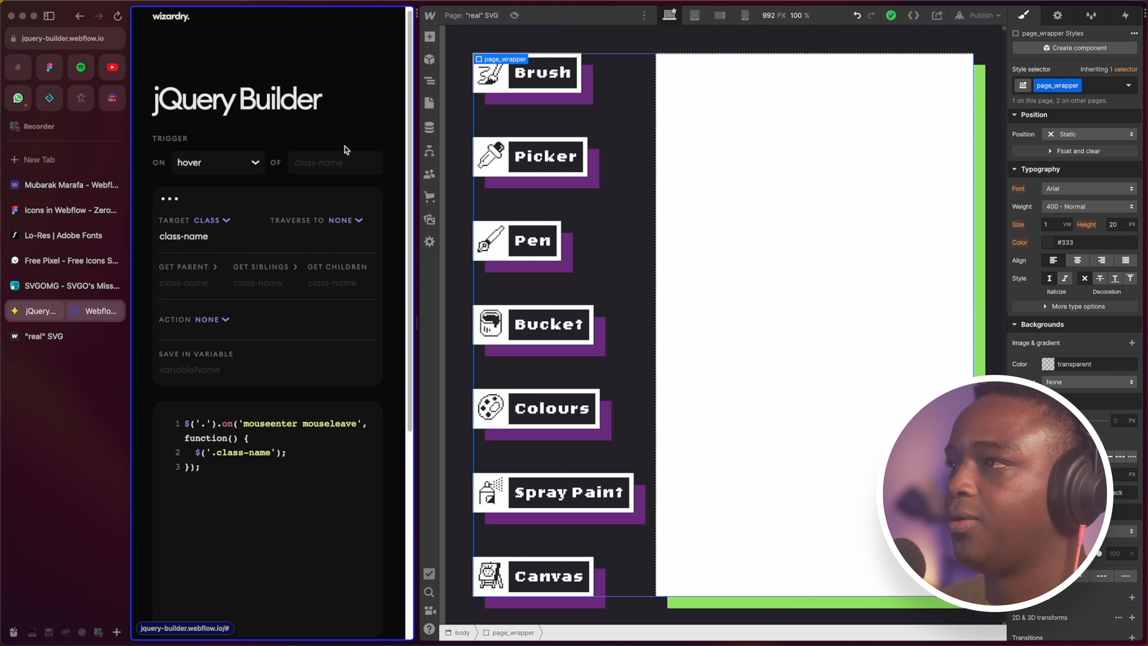
Check the Pen button's class in Webflow and enter mybutton as the hover trigger's class in jQuery Builder
click(341, 171)
click(501, 260)
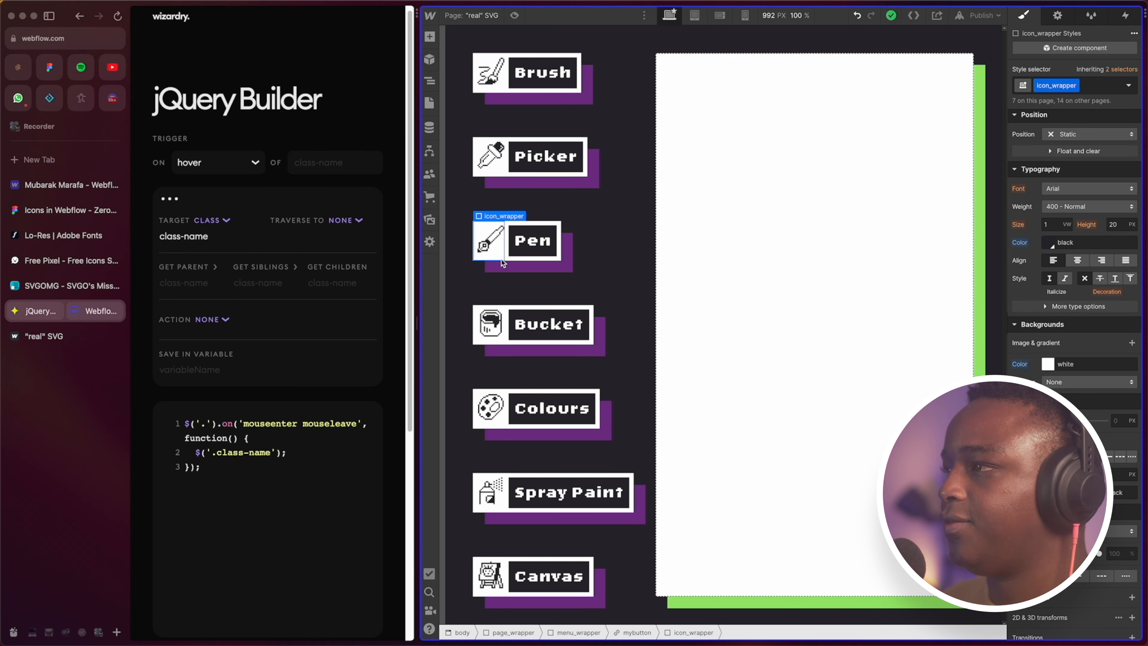
click(484, 221)
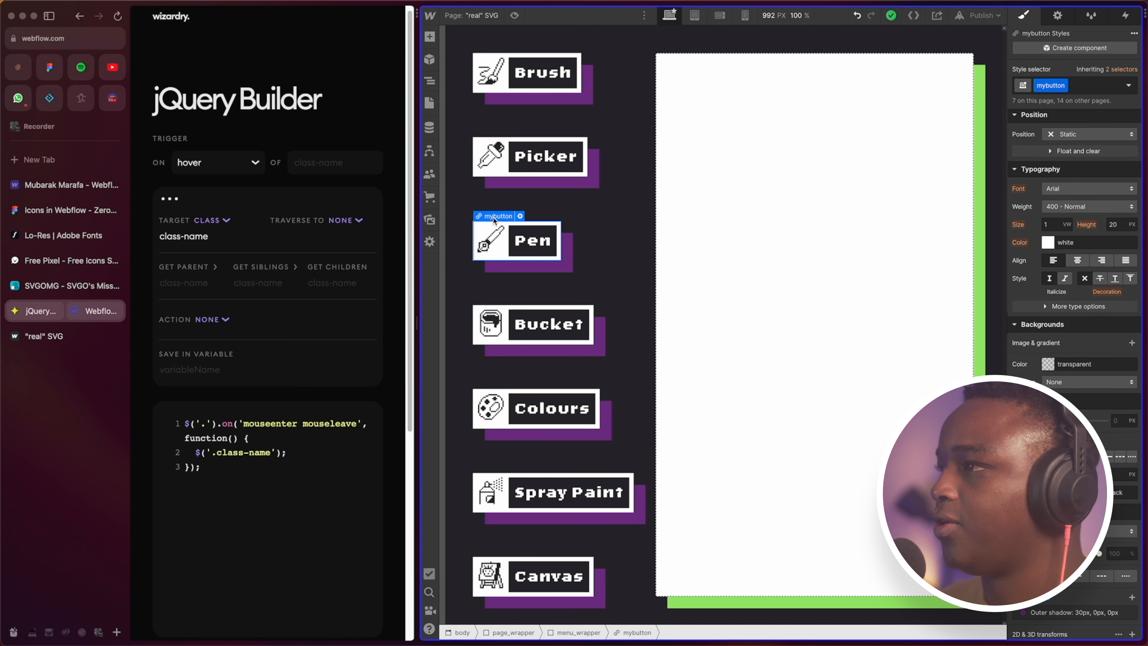
click(315, 165)
text(m)
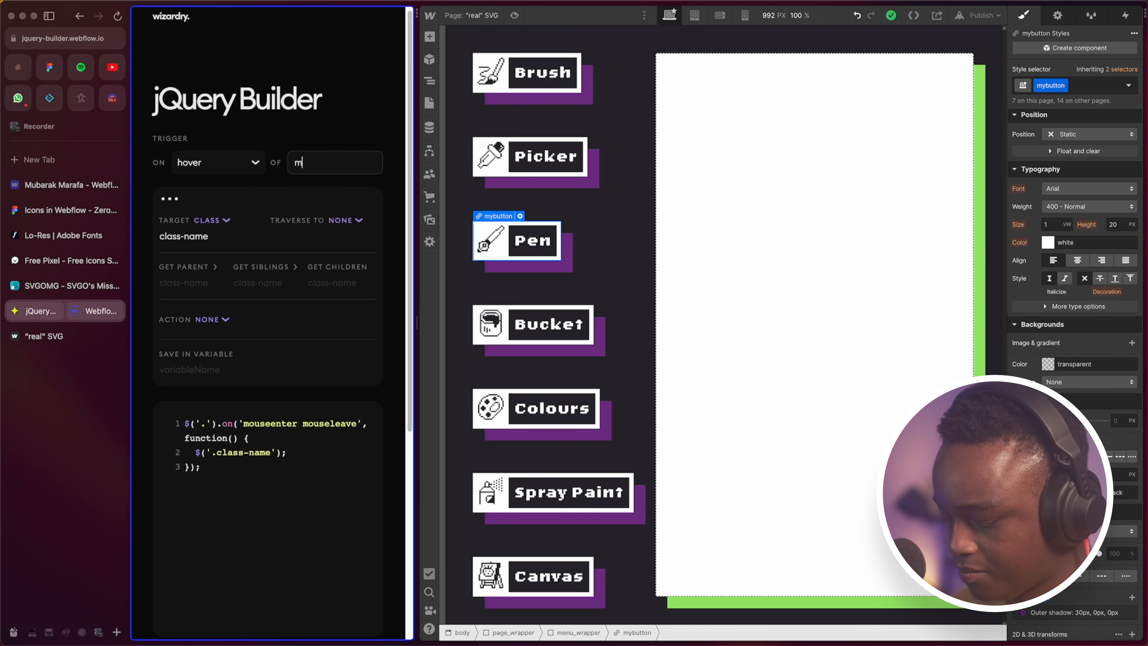
text(ybutton)
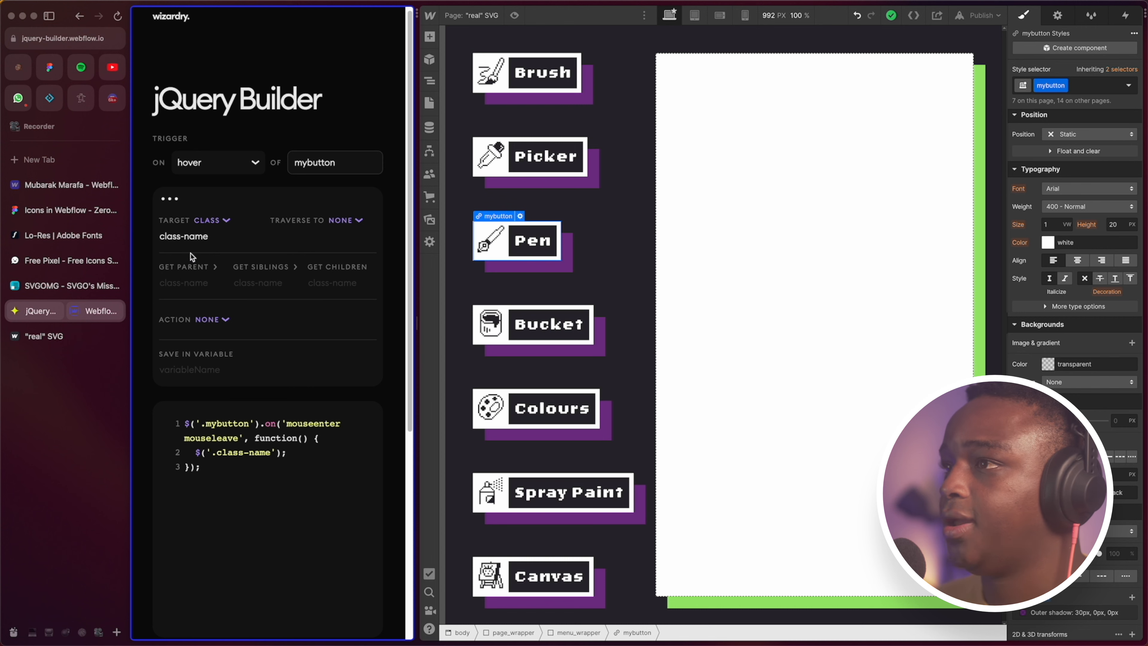
Set the first action block's target to the trigger element
click(214, 221)
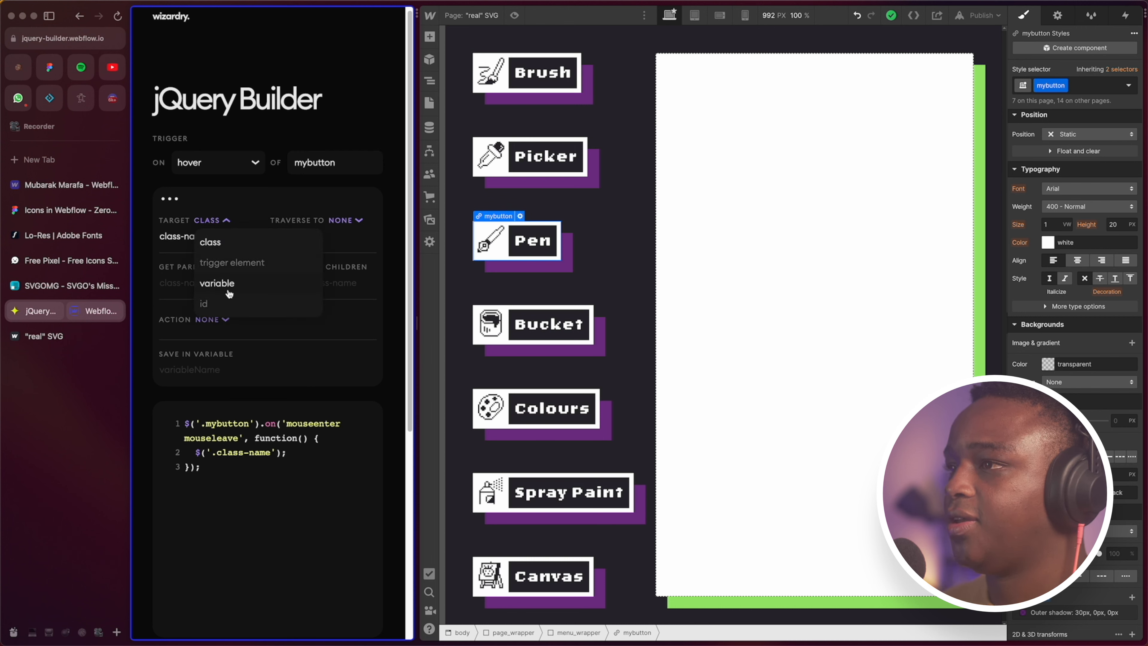
scroll(237, 289, down, 1)
click(217, 241)
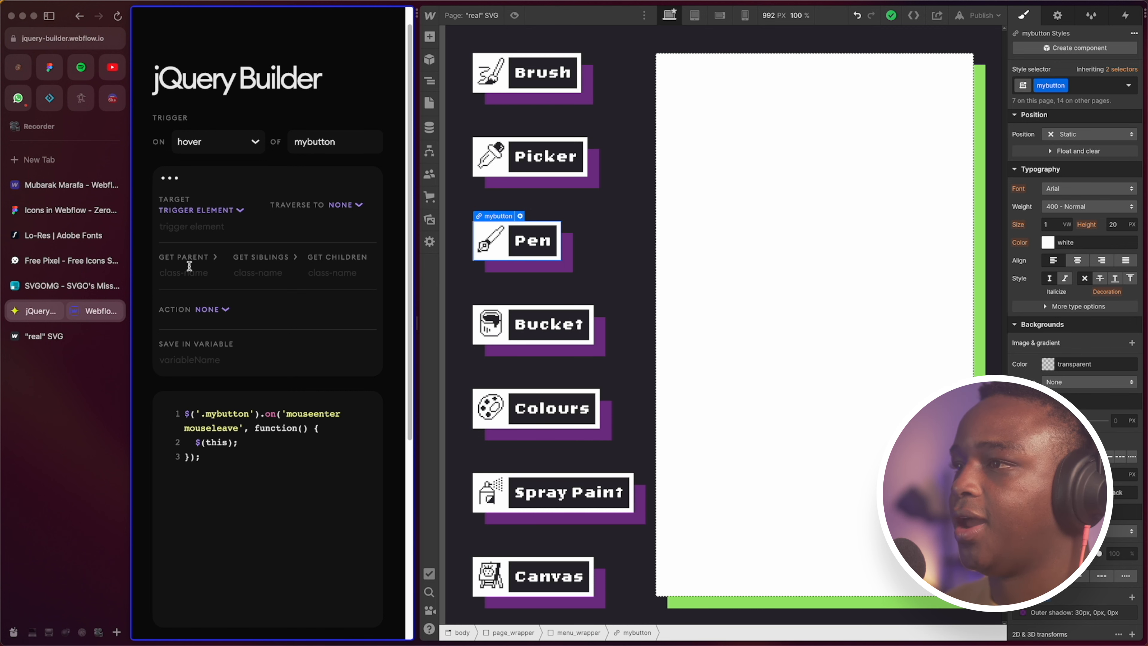
Set the first block's action to toggle class and enter the existing combo class btn_hover
click(212, 311)
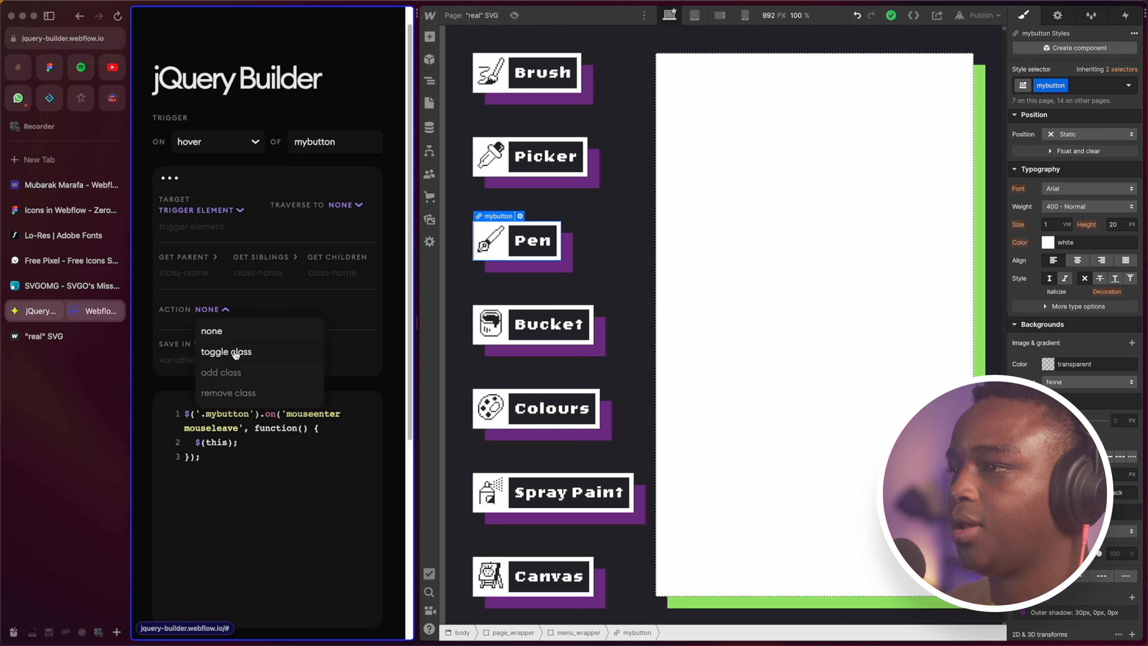
click(236, 353)
triple_click(192, 331)
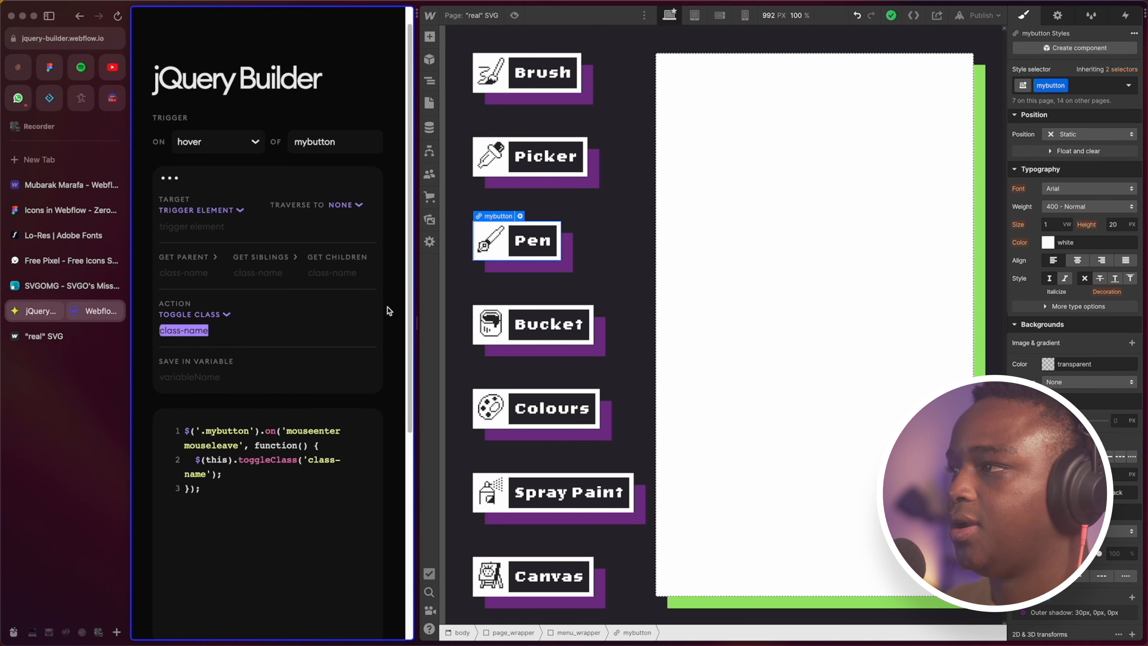
click(1084, 86)
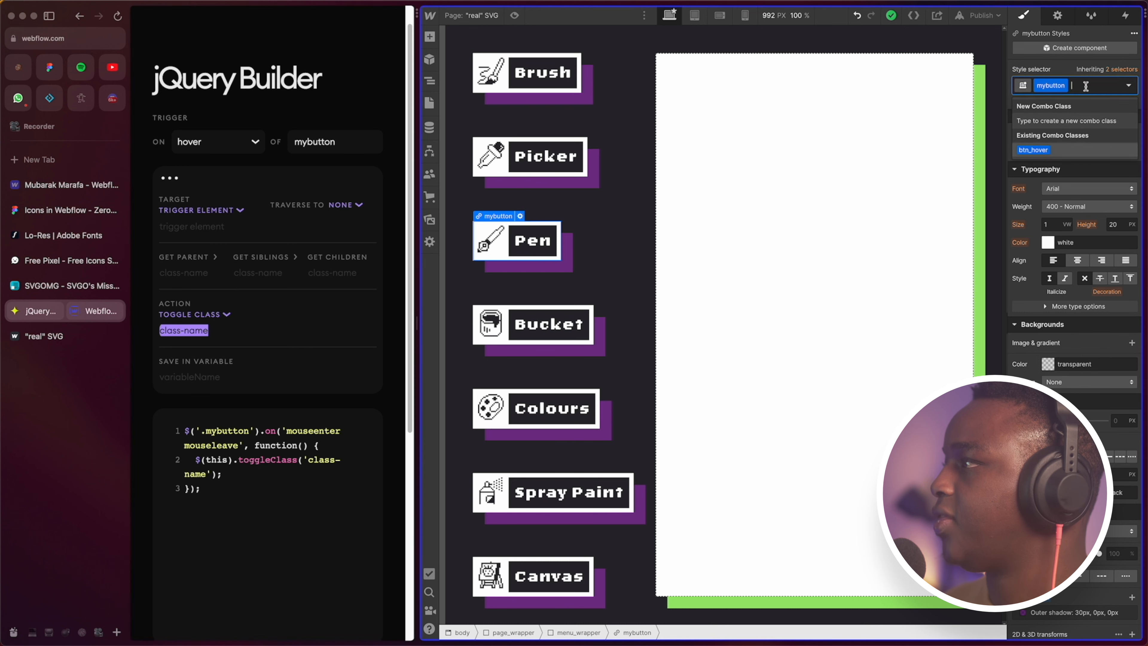
click(192, 335)
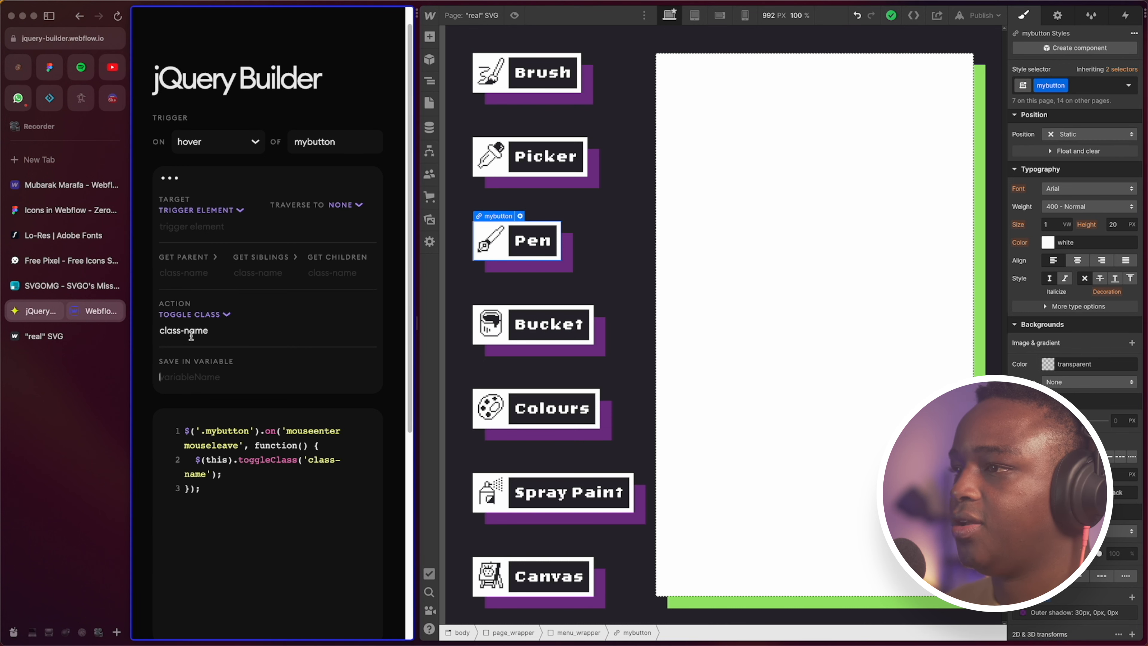
triple_click(192, 332)
text(btn)
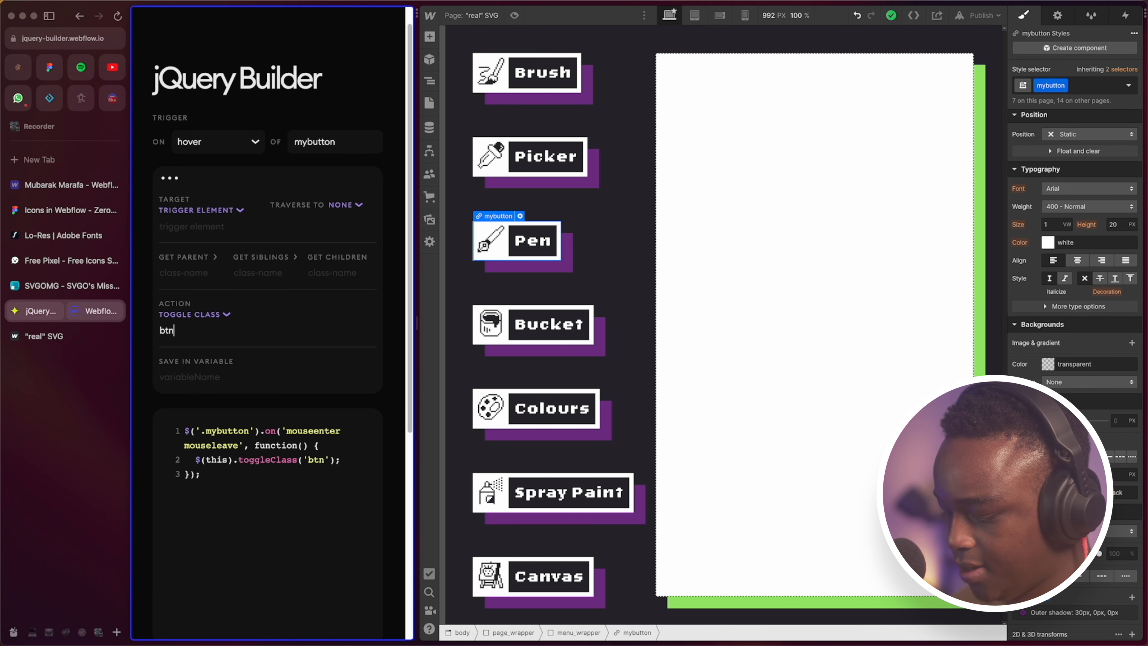
text(_hover)
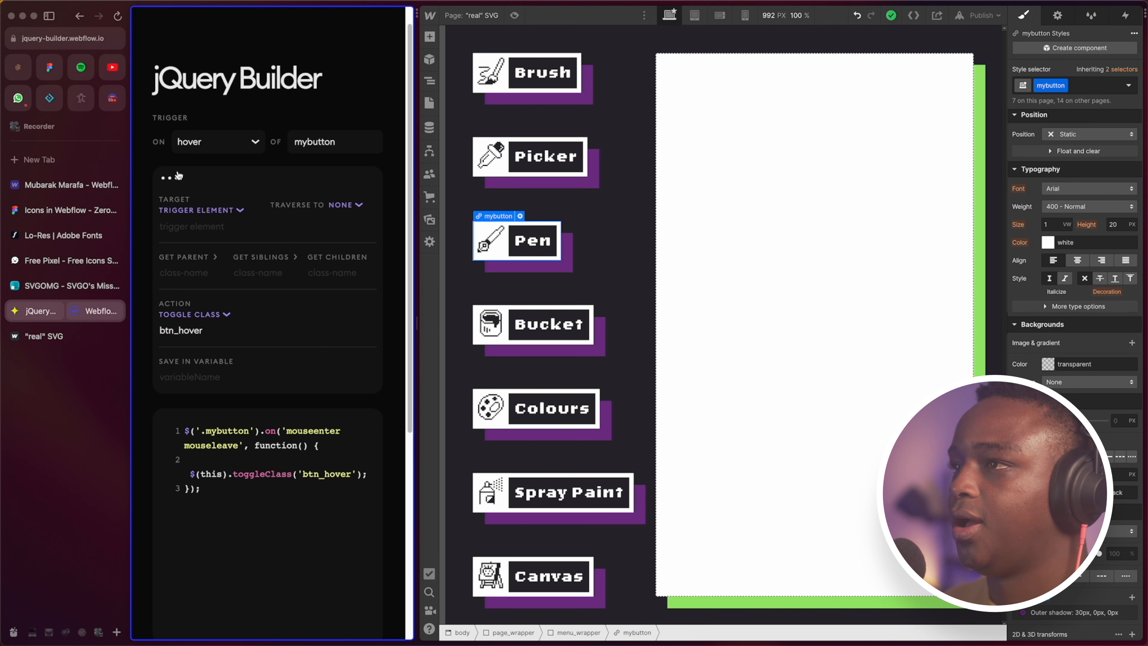
Add a second action block below the first and set its target class to icon_wrapper
click(178, 181)
click(183, 203)
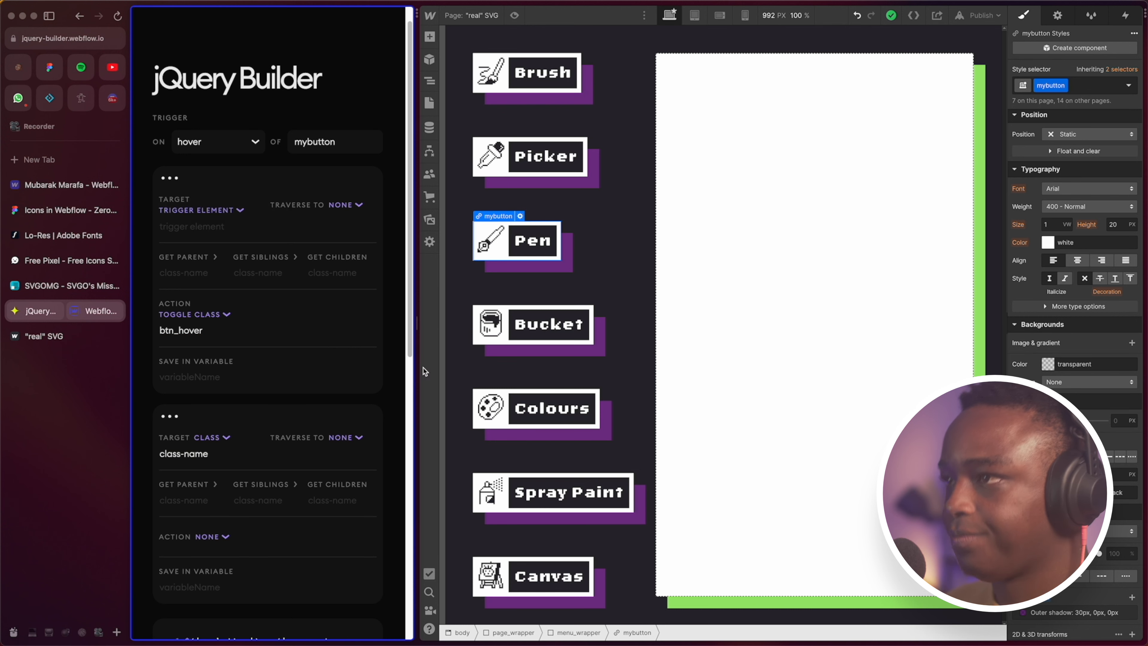
scroll(194, 433, down, 3)
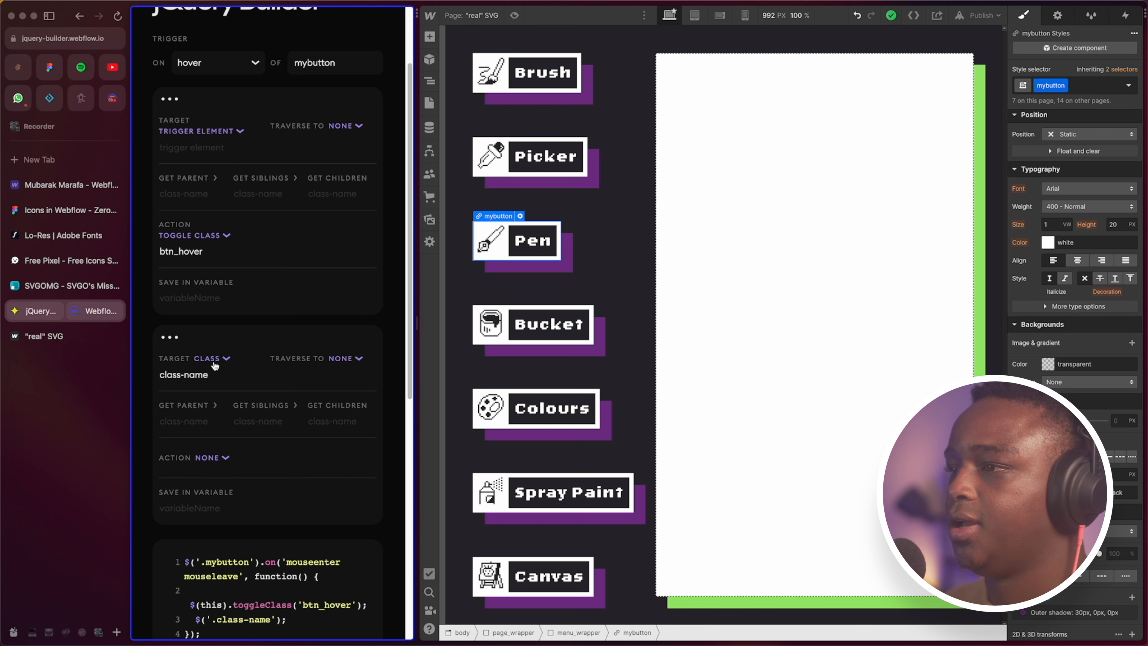
triple_click(201, 375)
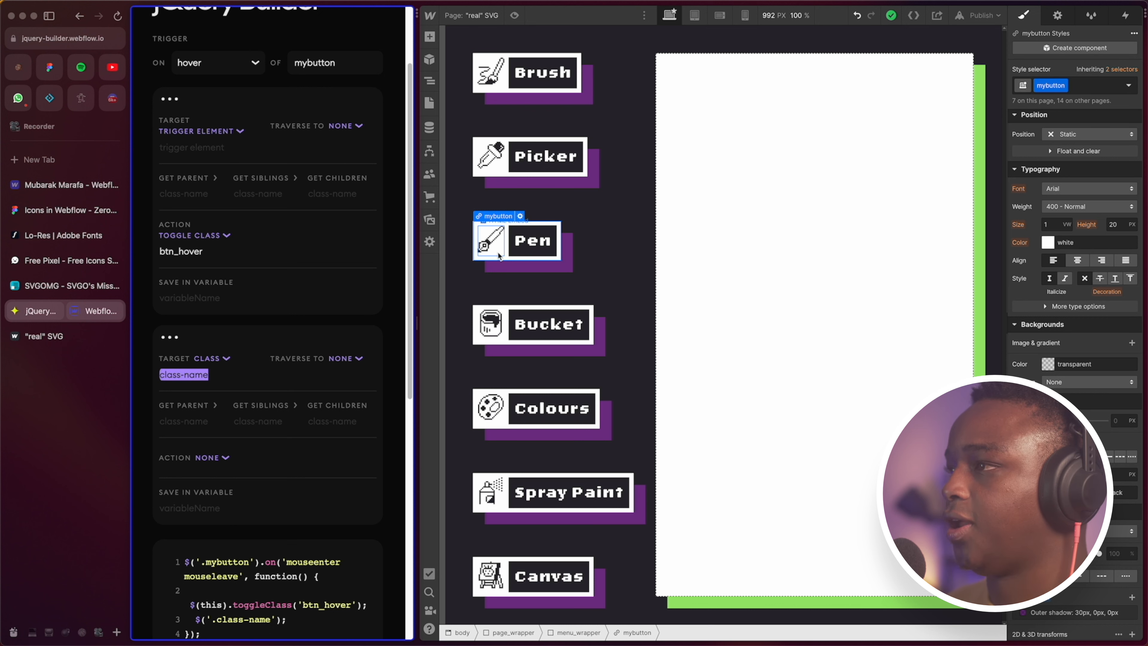
click(503, 258)
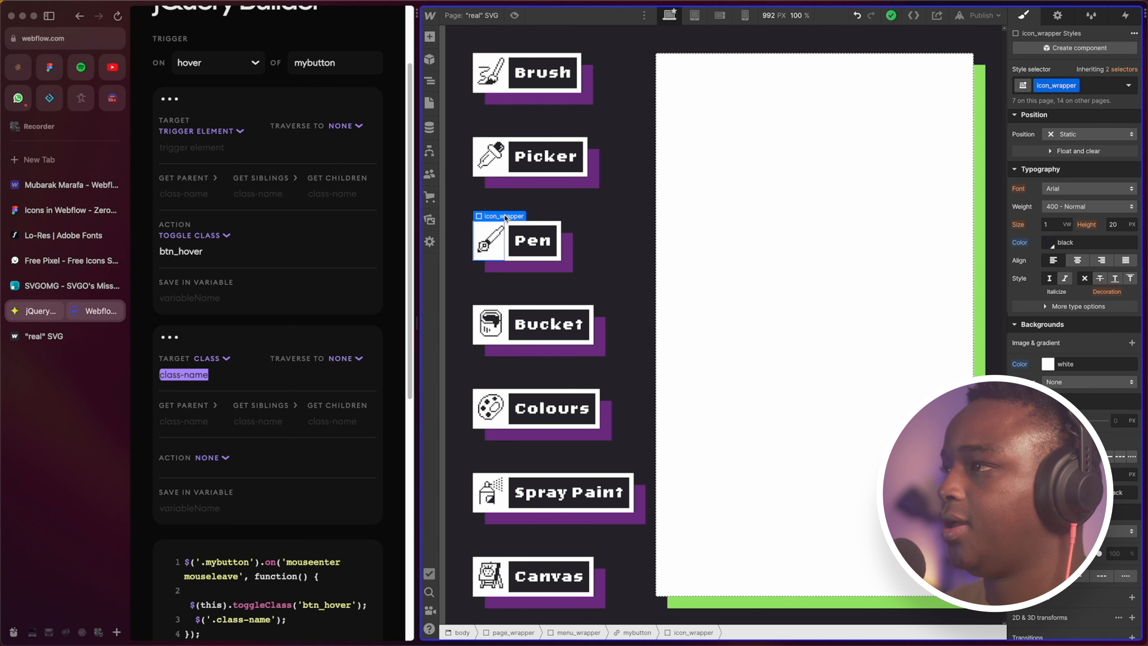
click(196, 379)
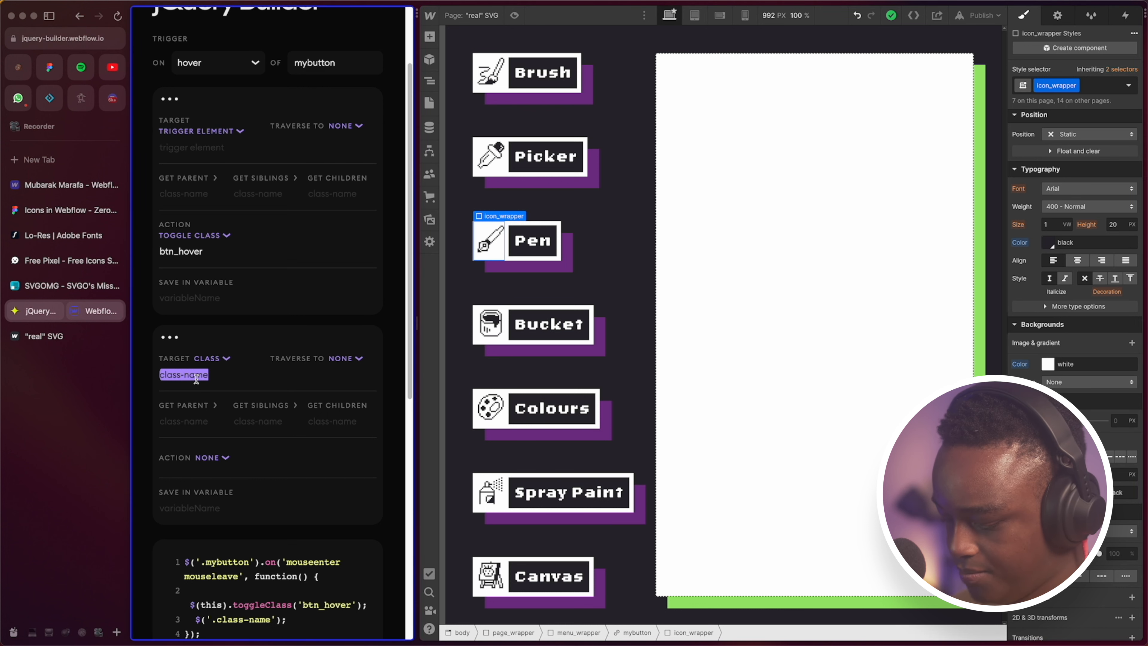
text(icon_wr)
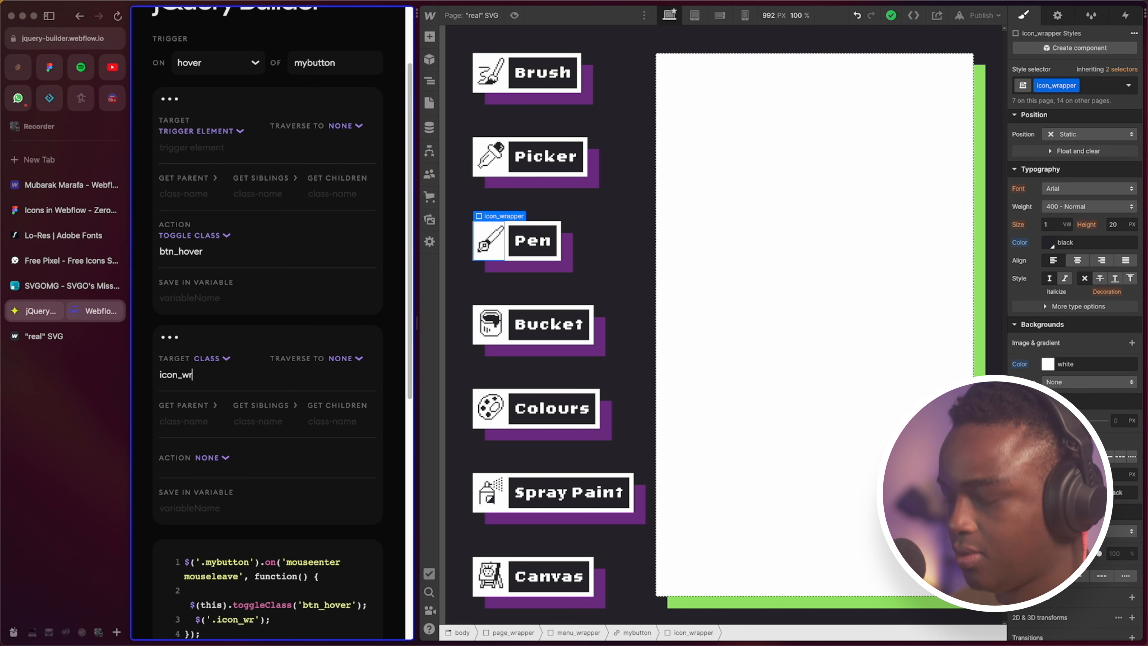
text(apper)
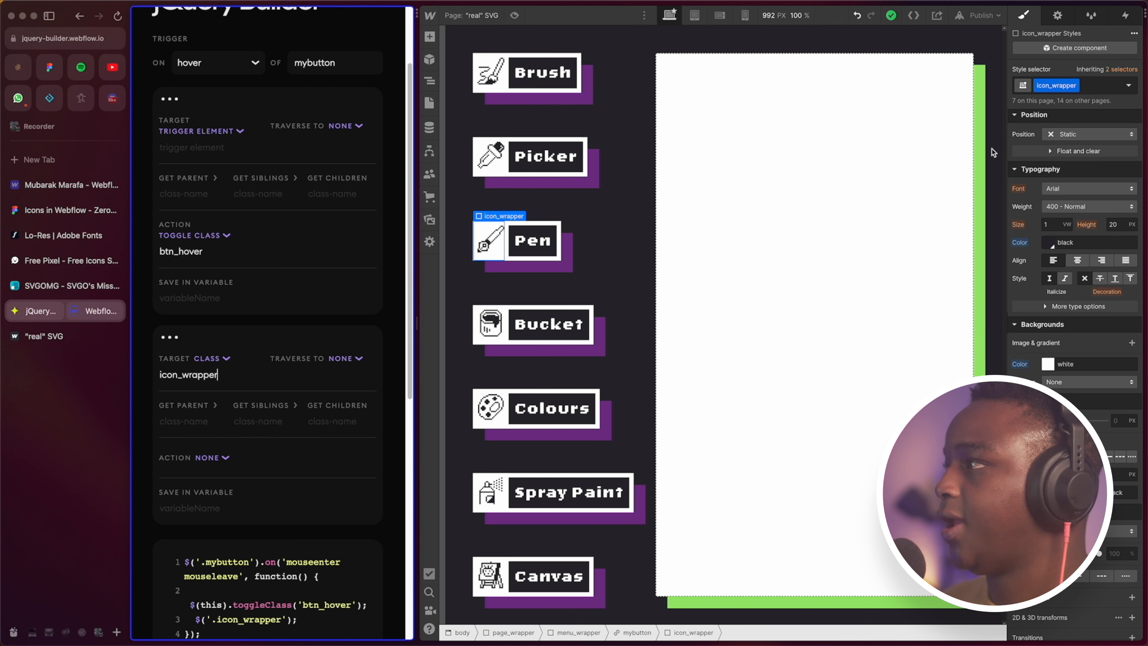
Set the second block's action to toggle class with the class icon_hover
click(197, 507)
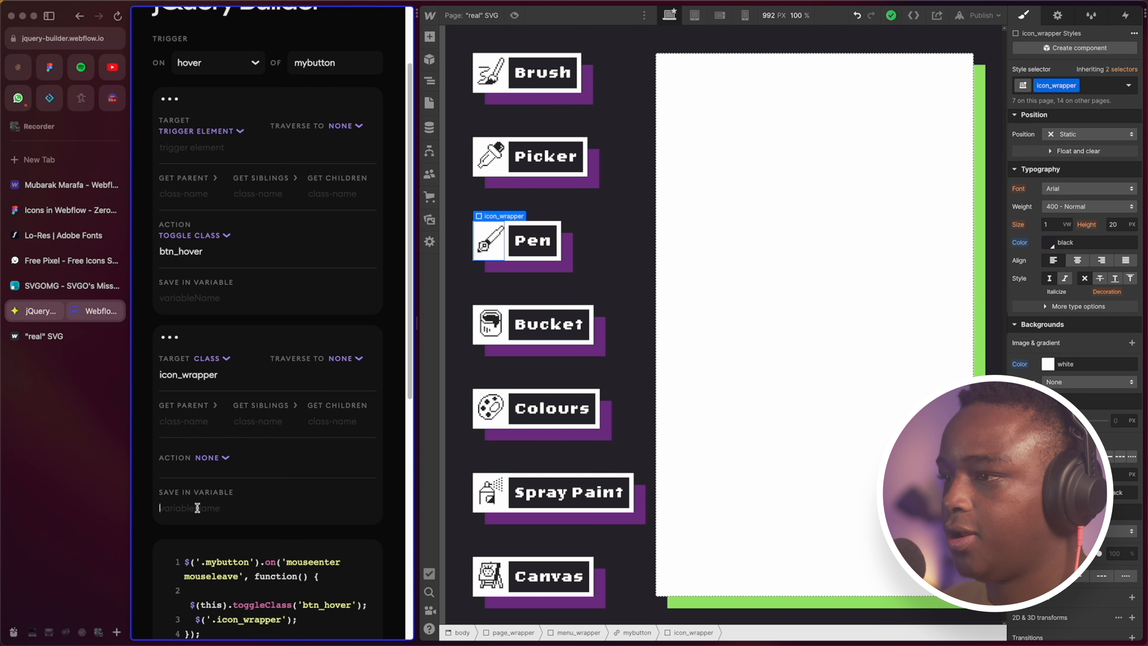
click(218, 456)
click(222, 499)
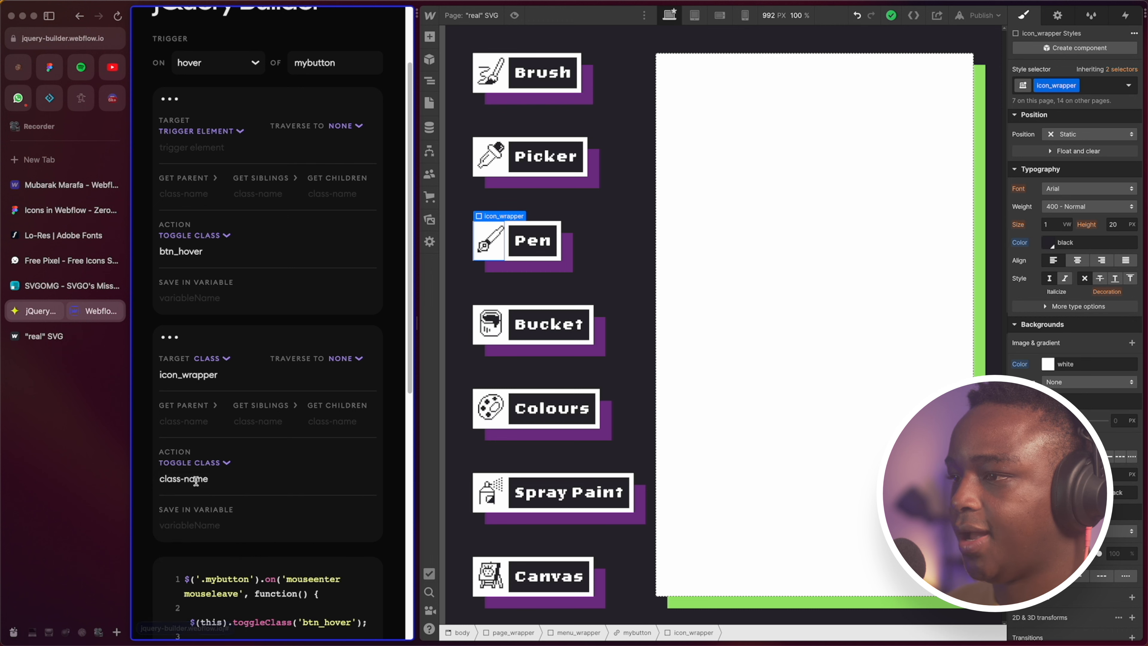
triple_click(196, 480)
text(icon_hover)
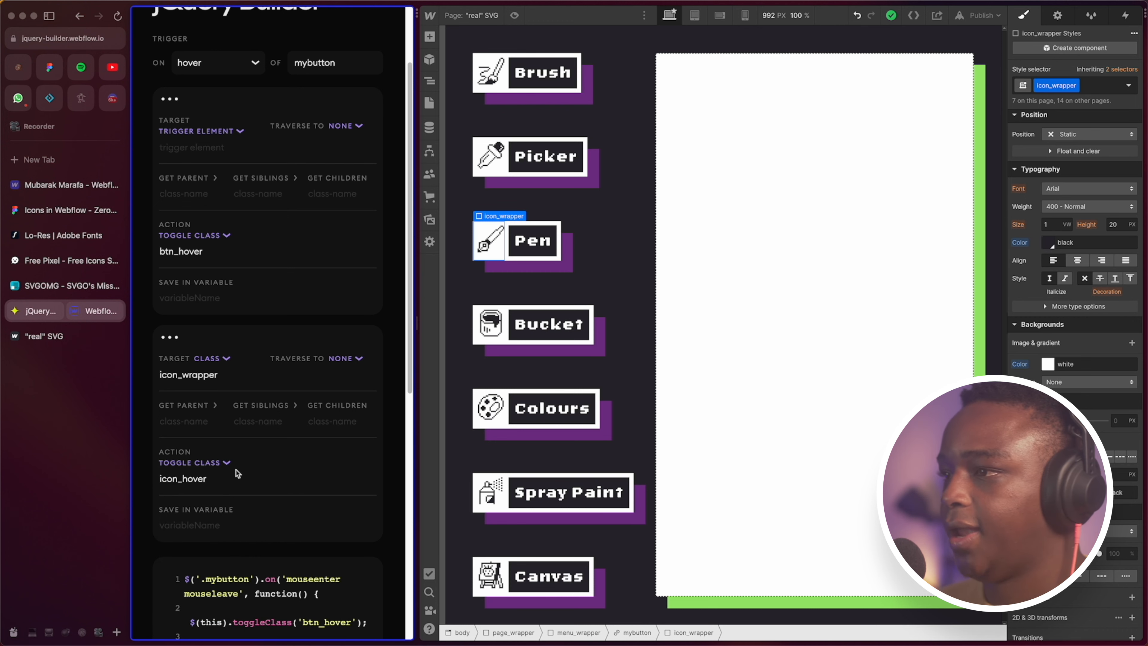
Review both action blocks against the generated jQuery code and select the whole snippet
scroll(280, 393, down, 3)
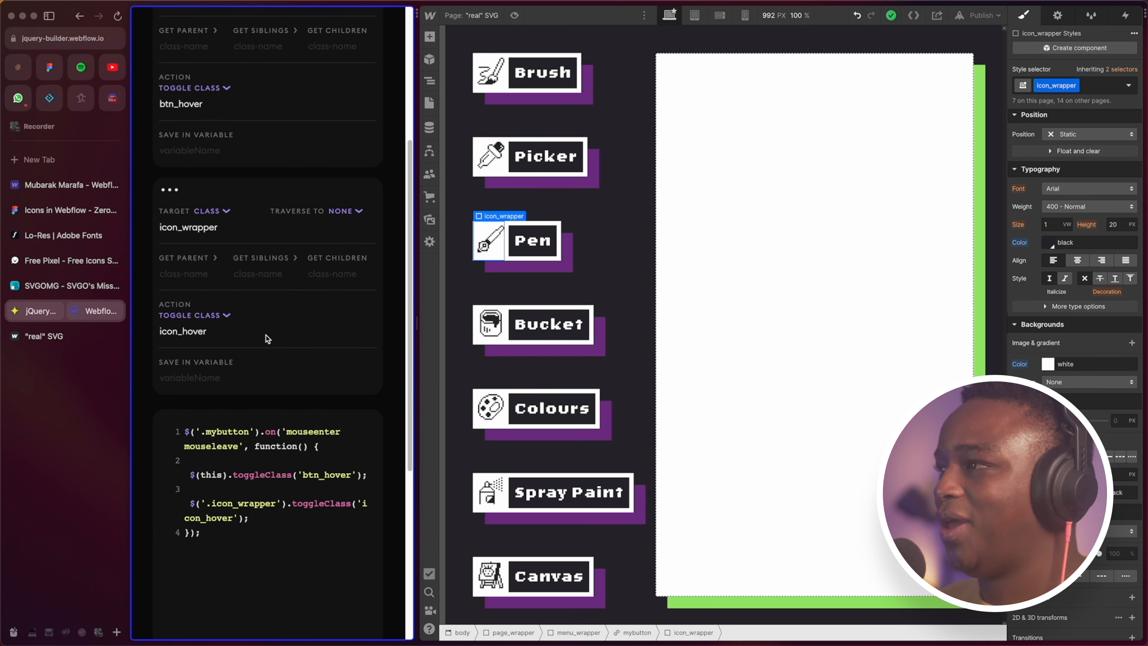
scroll(302, 330, up, 3)
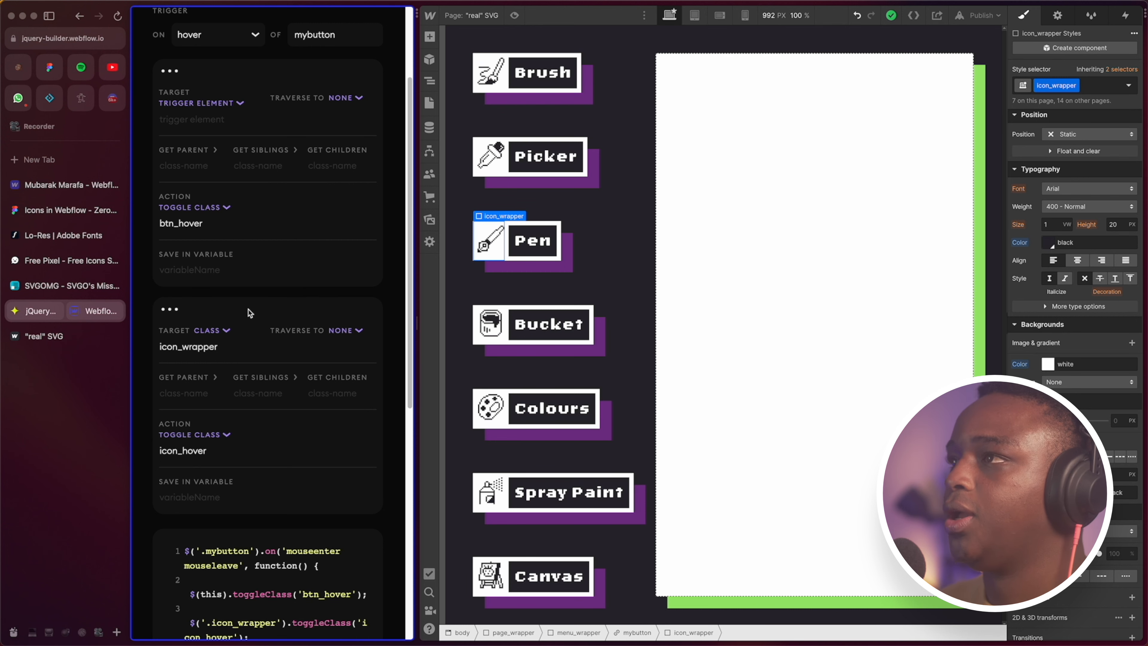
scroll(271, 498, down, 4)
drag(244, 508, 170, 389)
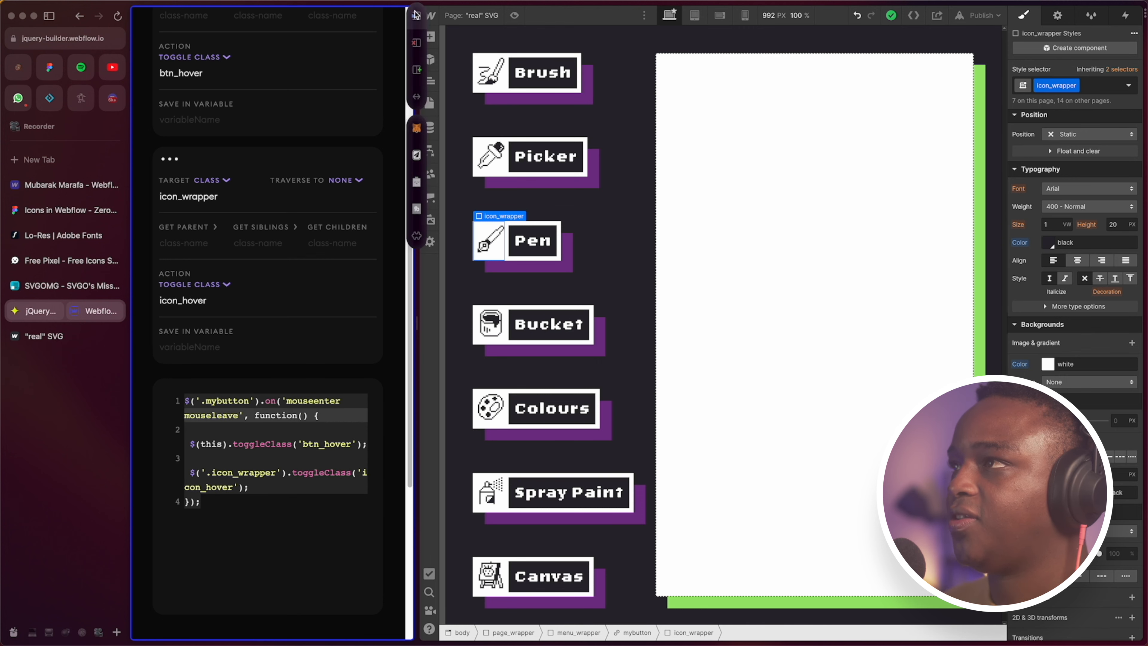
End the split view, return to Webflow, and select the hover function in the "real" SVG page's custom code before the </body> tag
click(418, 34)
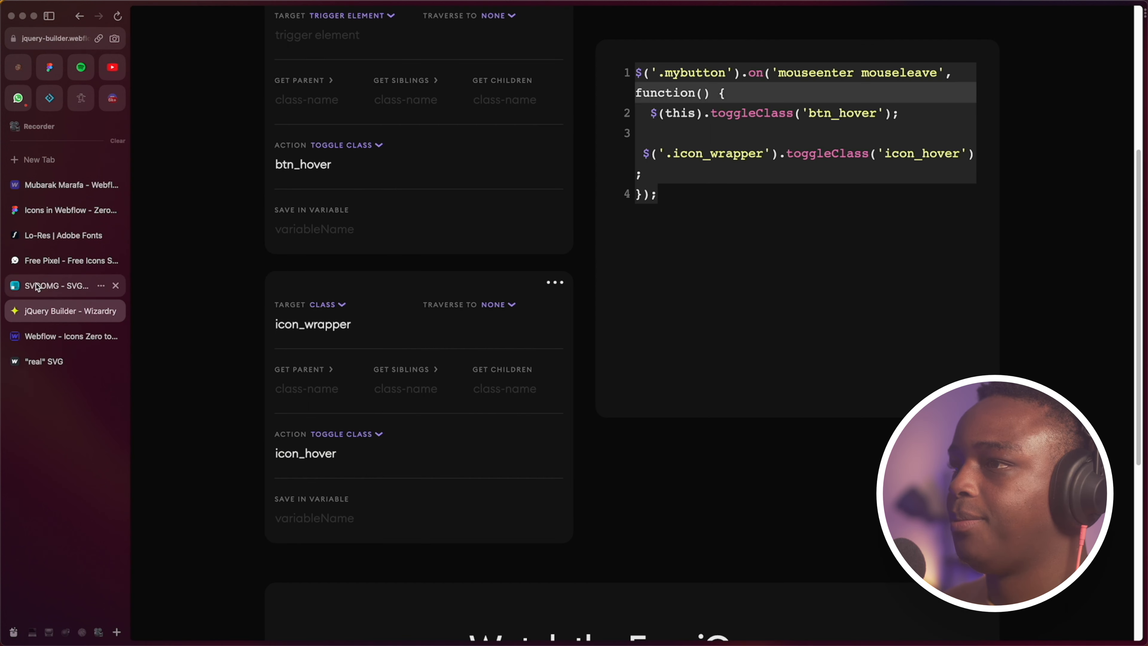
click(68, 336)
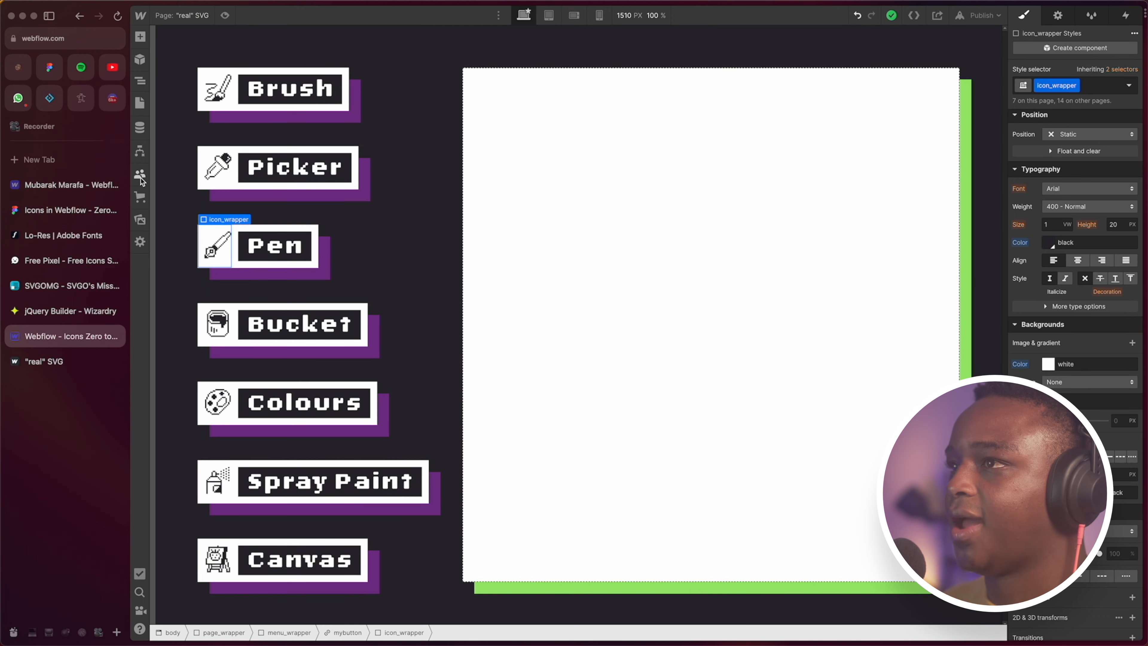
click(140, 103)
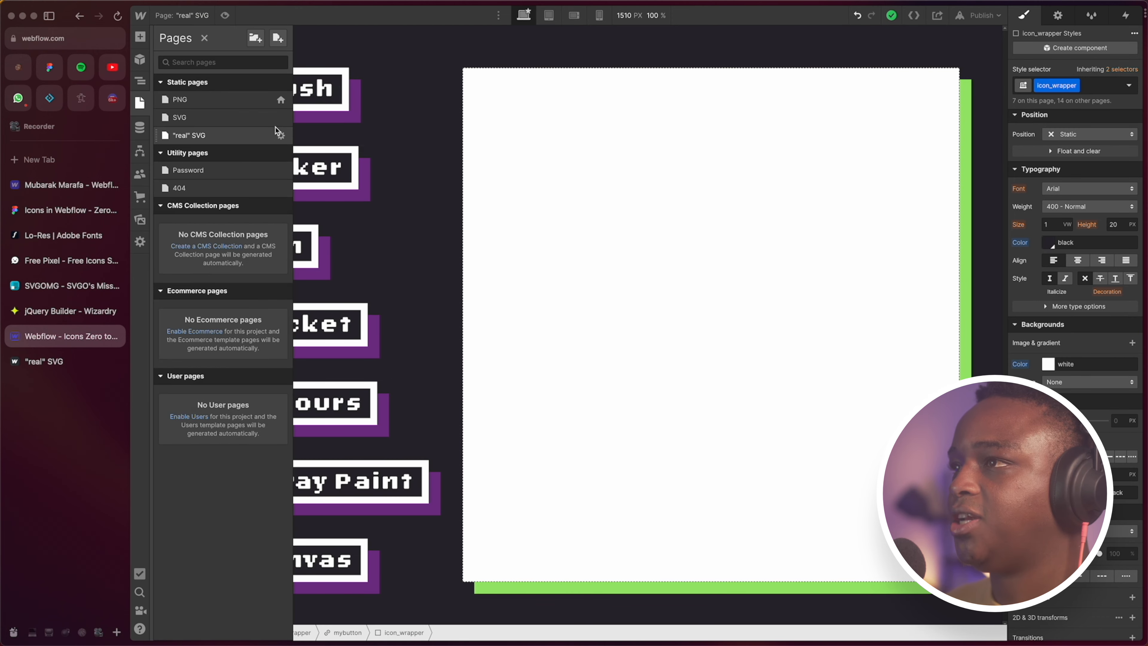
click(279, 134)
scroll(426, 462, down, 10)
scroll(427, 462, down, 10)
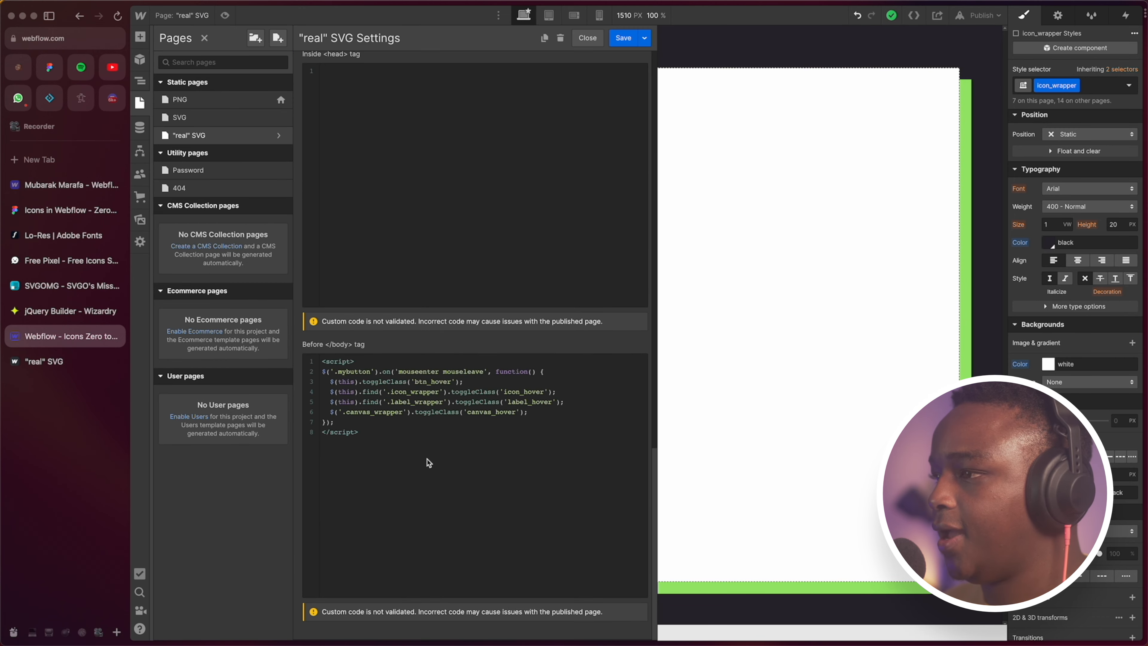
click(350, 411)
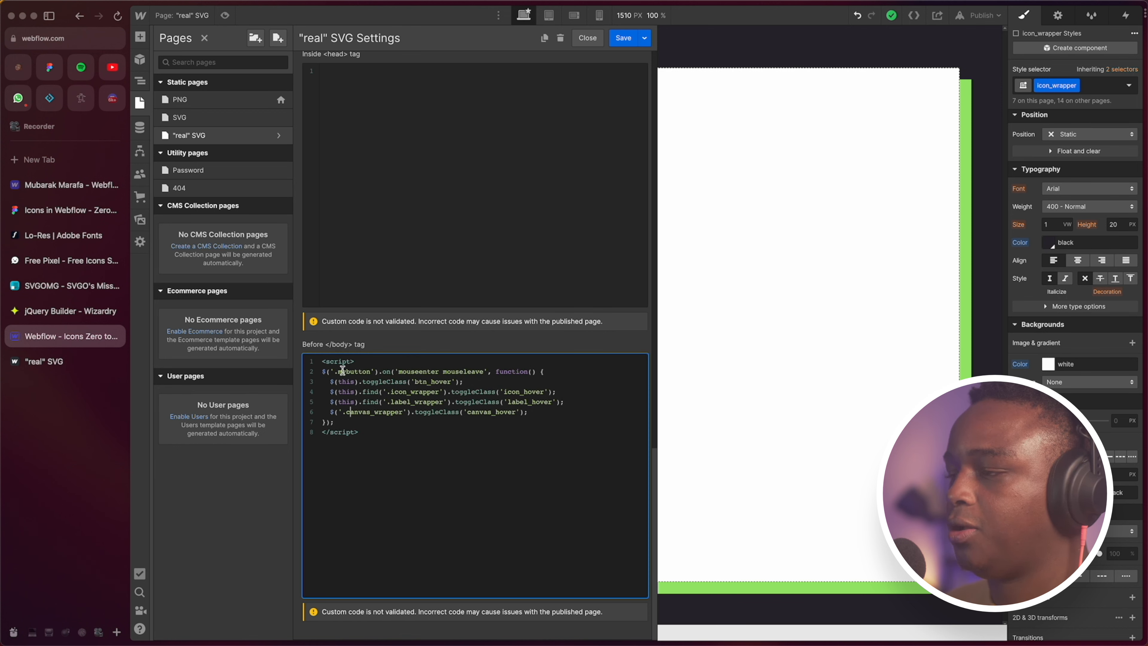
drag(360, 423, 331, 364)
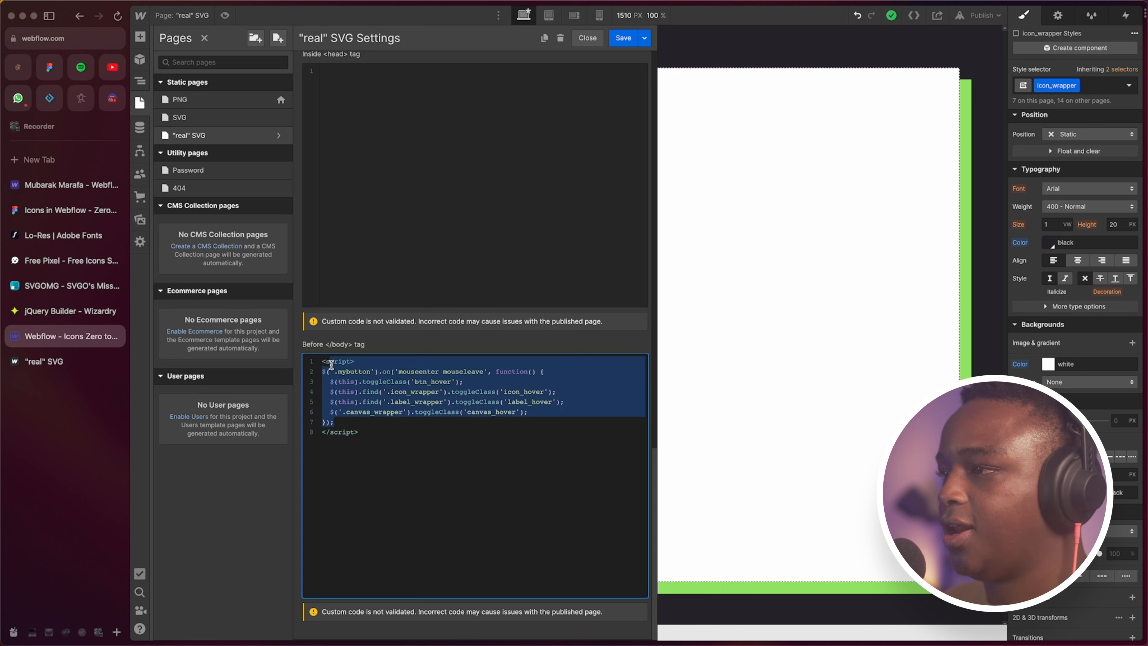
Deselect the hover code, save the "real" SVG page's settings with the custom script, and return to the page canvas
click(367, 429)
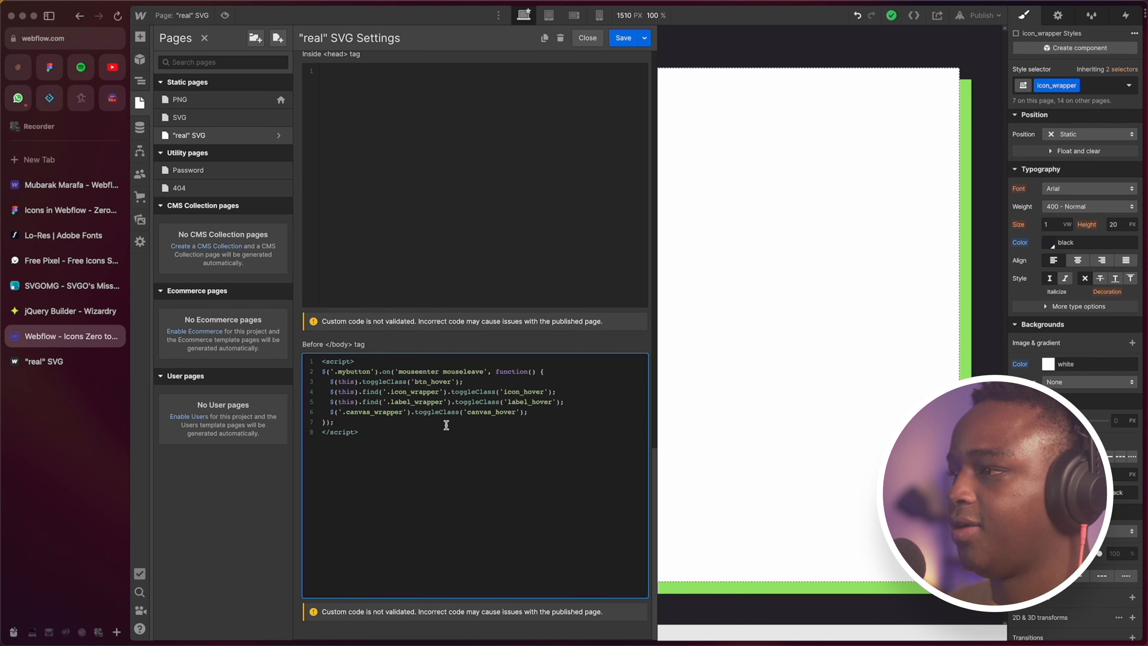
click(623, 37)
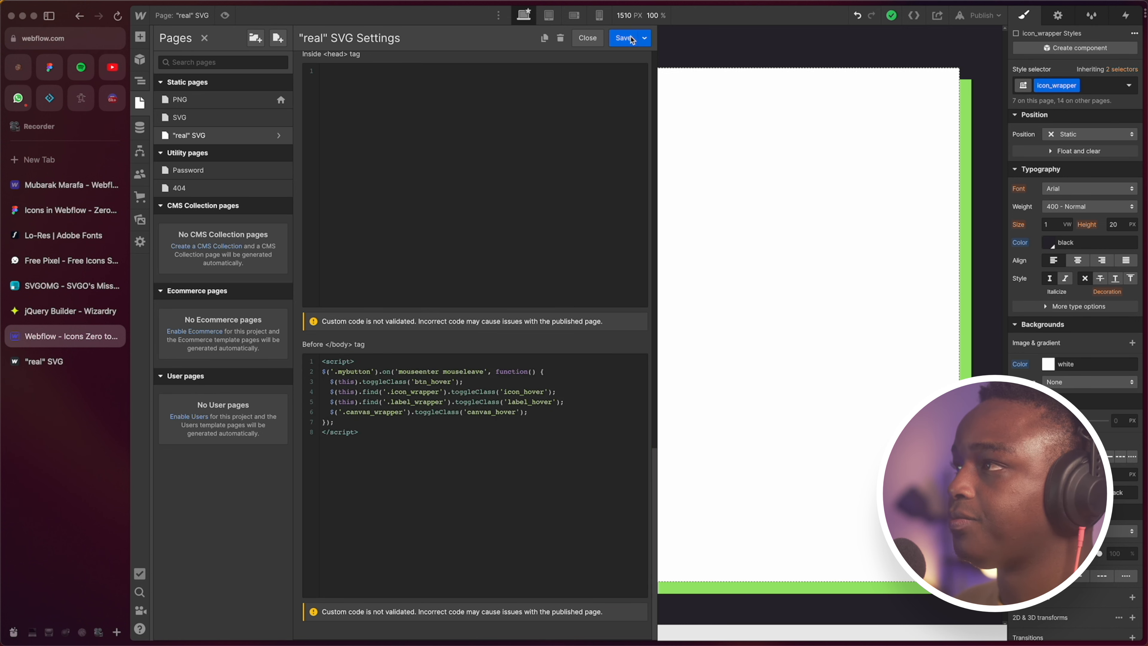
click(471, 40)
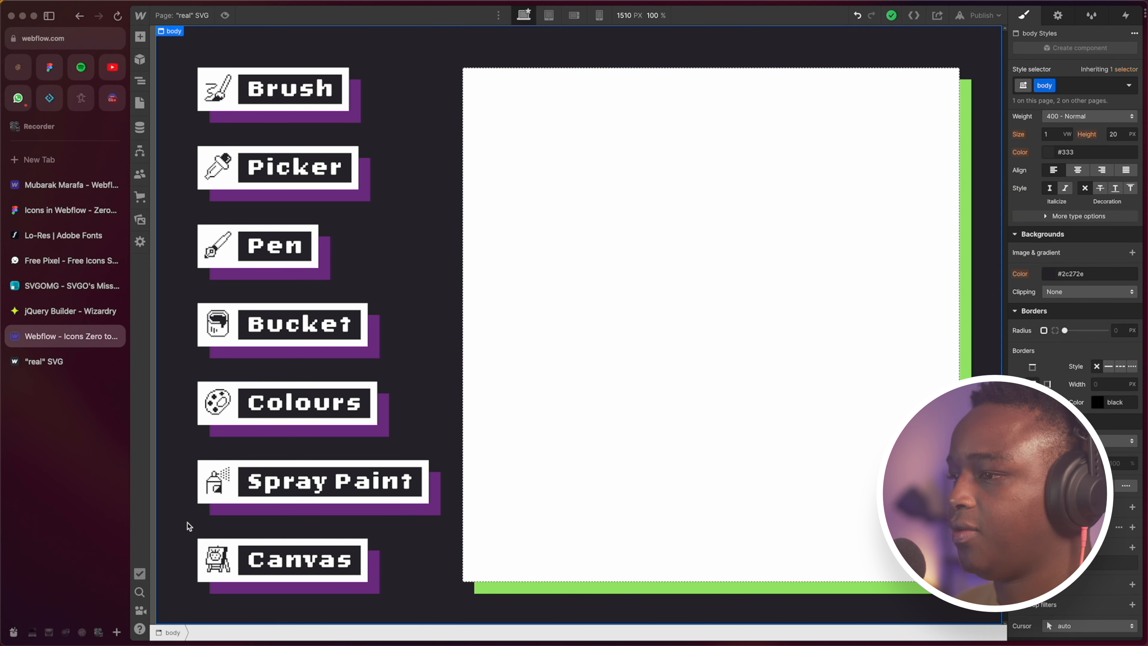
Publish the site to its webflow.io domain and switch to the live "real" SVG page
click(218, 559)
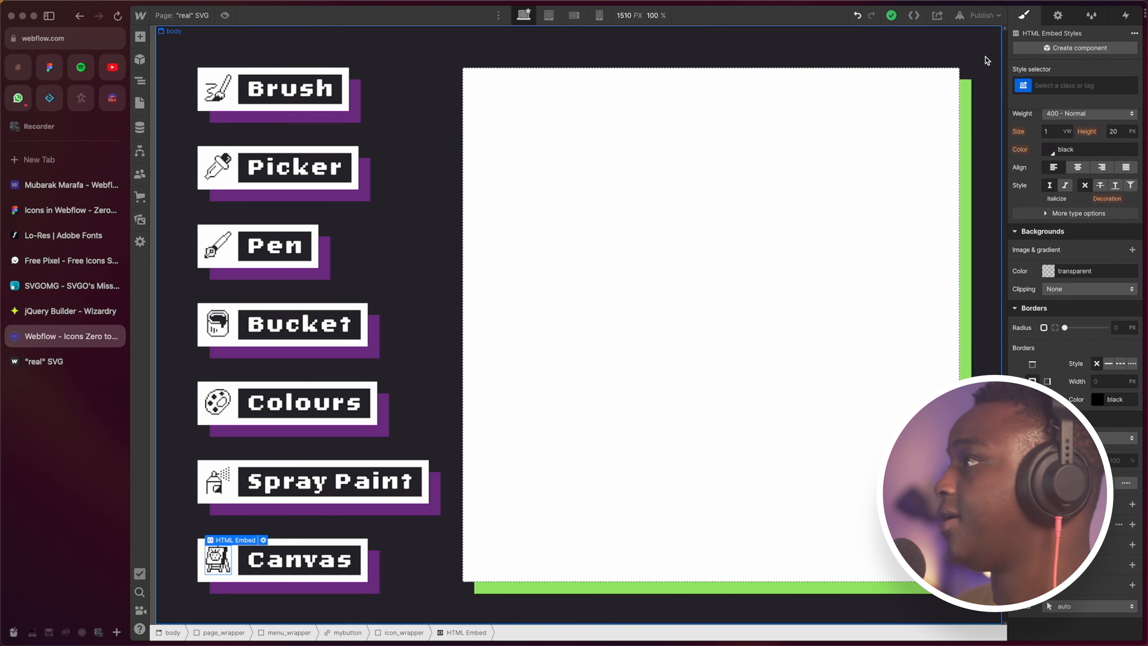
click(985, 16)
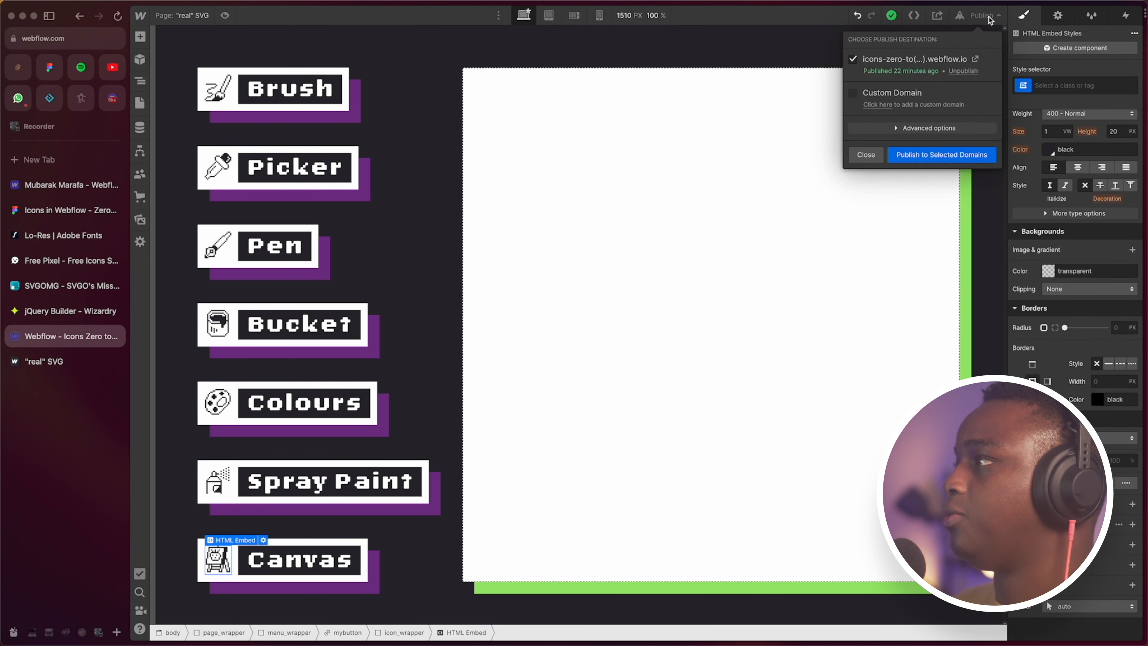
click(958, 161)
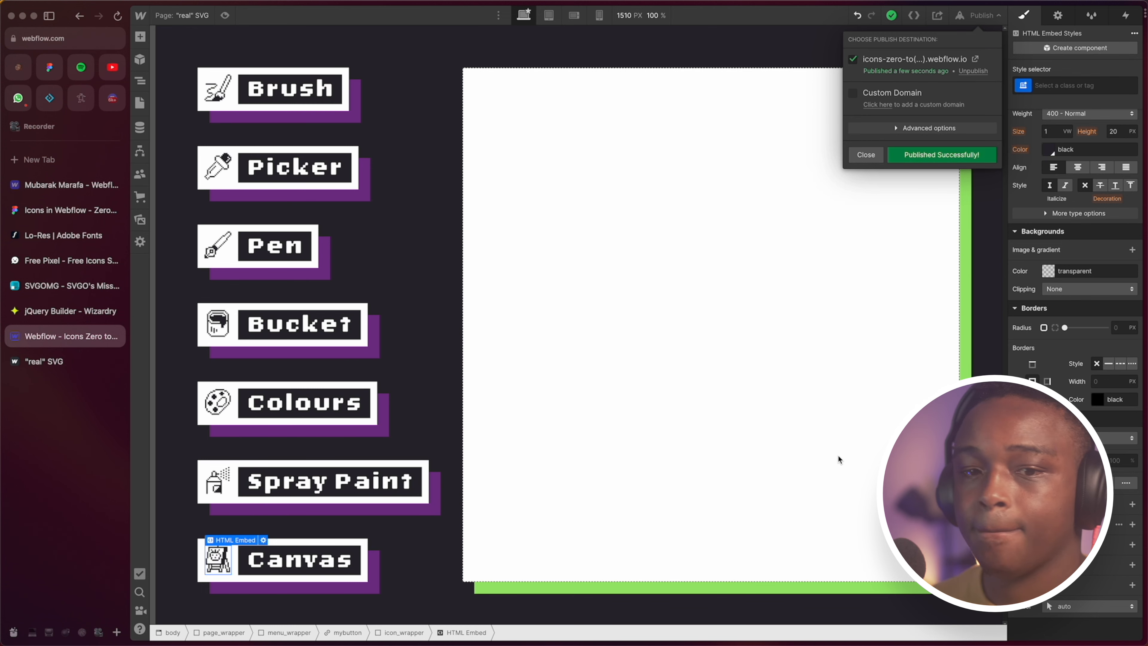
click(54, 364)
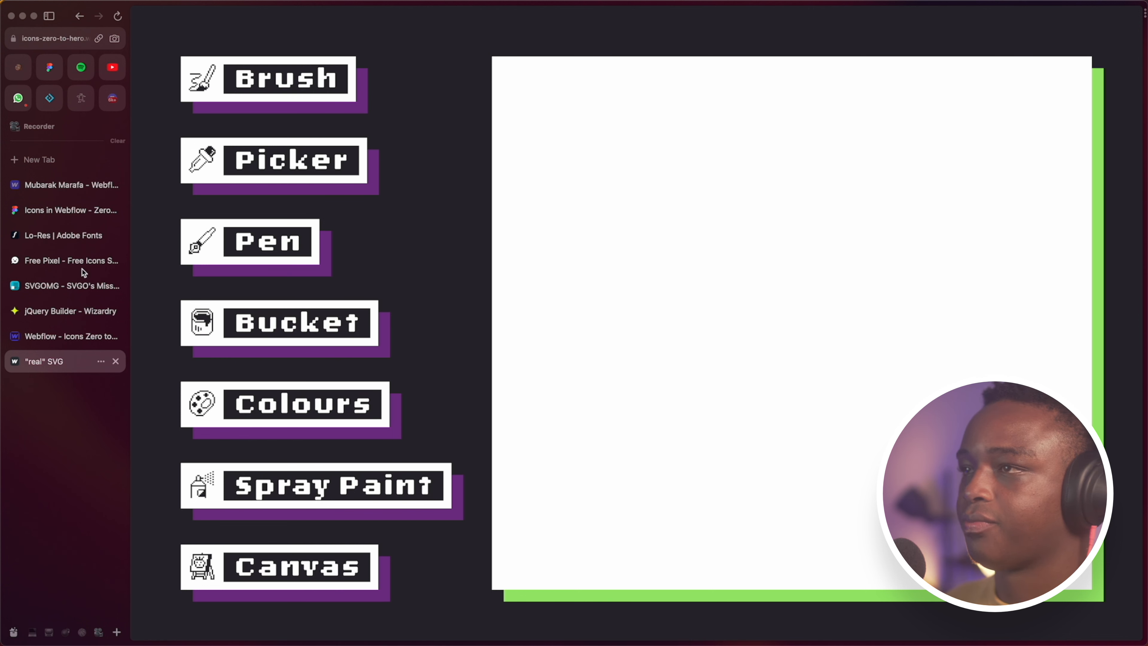